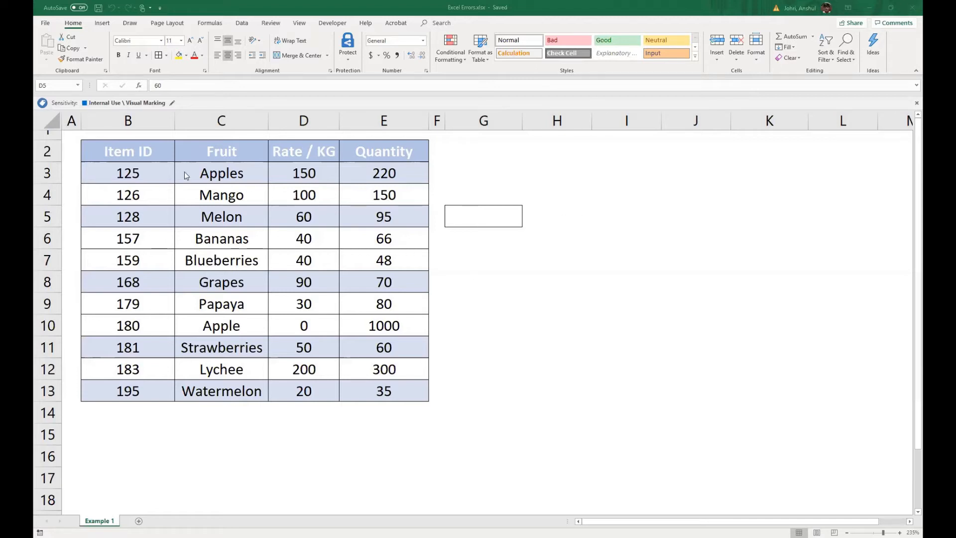
drag(104, 152, 376, 391)
click(395, 447)
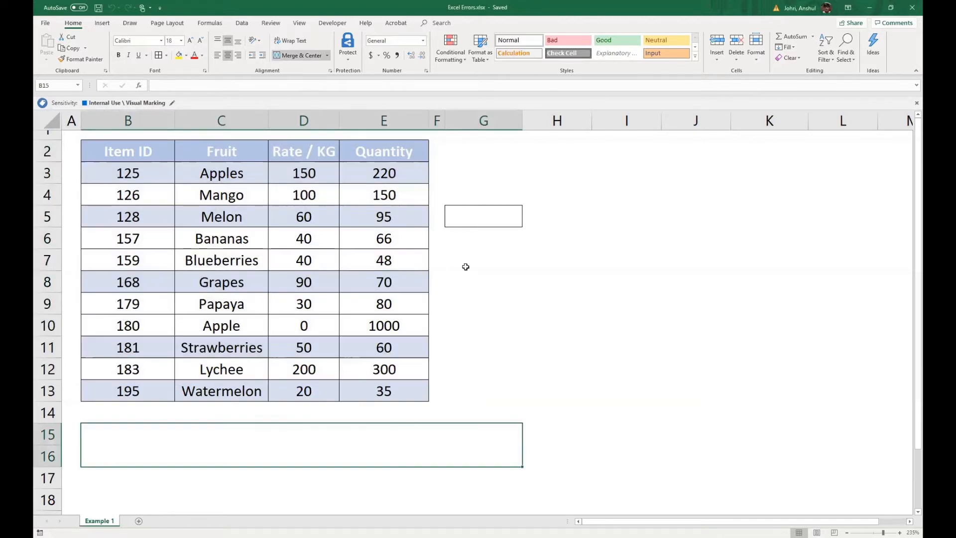
click(482, 217)
click(134, 175)
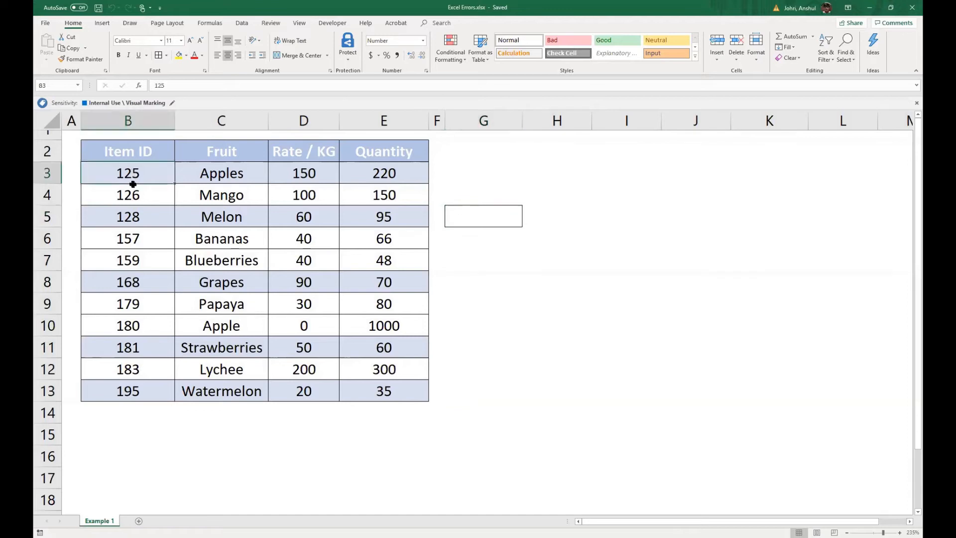
drag(133, 184, 141, 385)
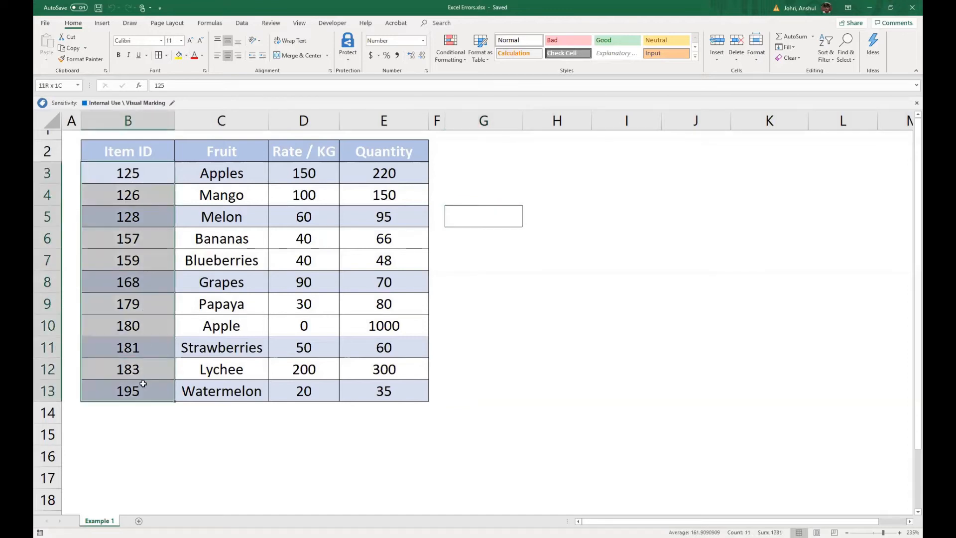
- Enter the formula =PRODUCT(B3:B4) in cell G5 to multiply the first two item IDs
click(472, 220)
click(200, 88)
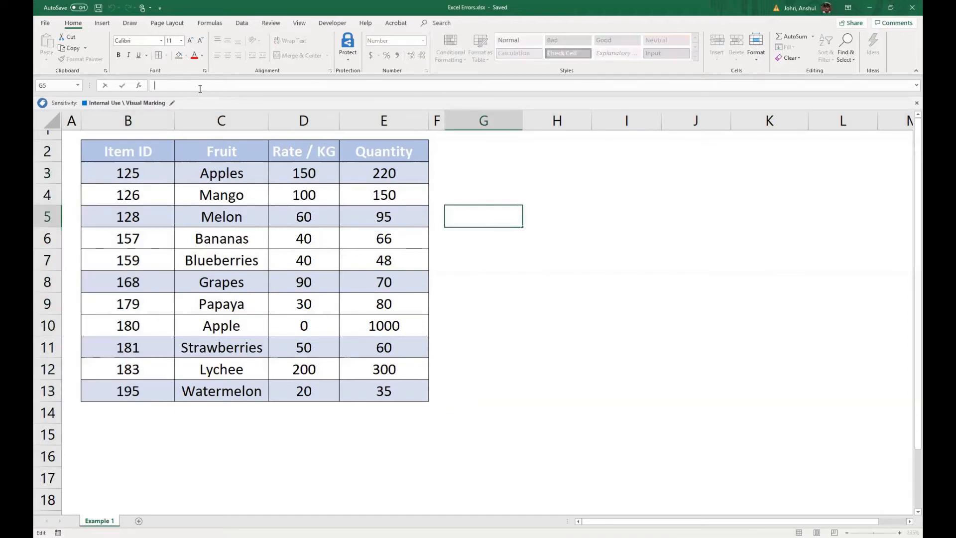
text(=)
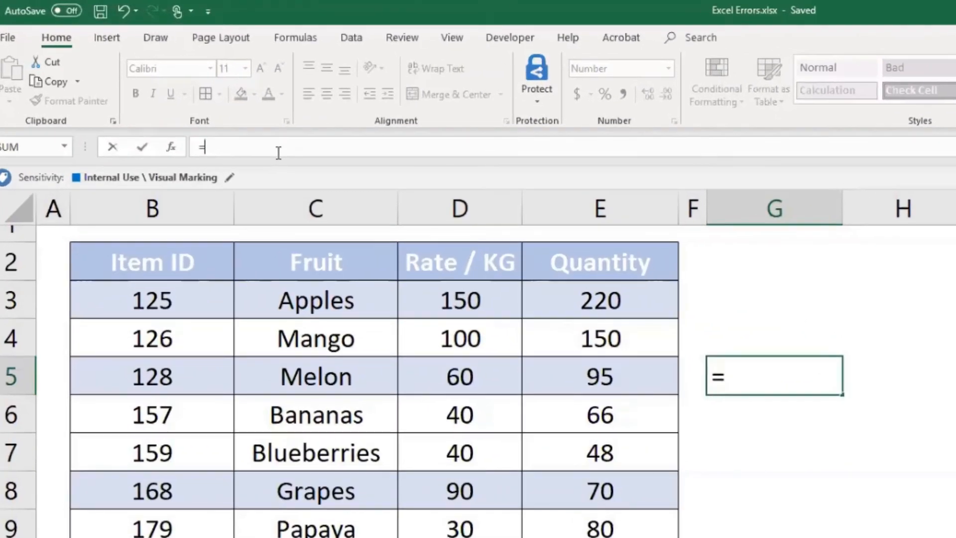
text(Product)
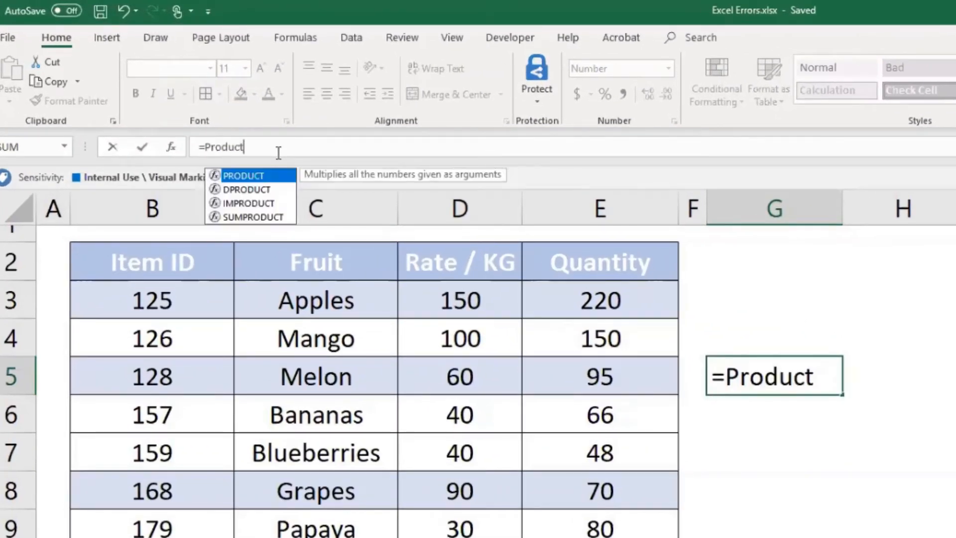
text(()
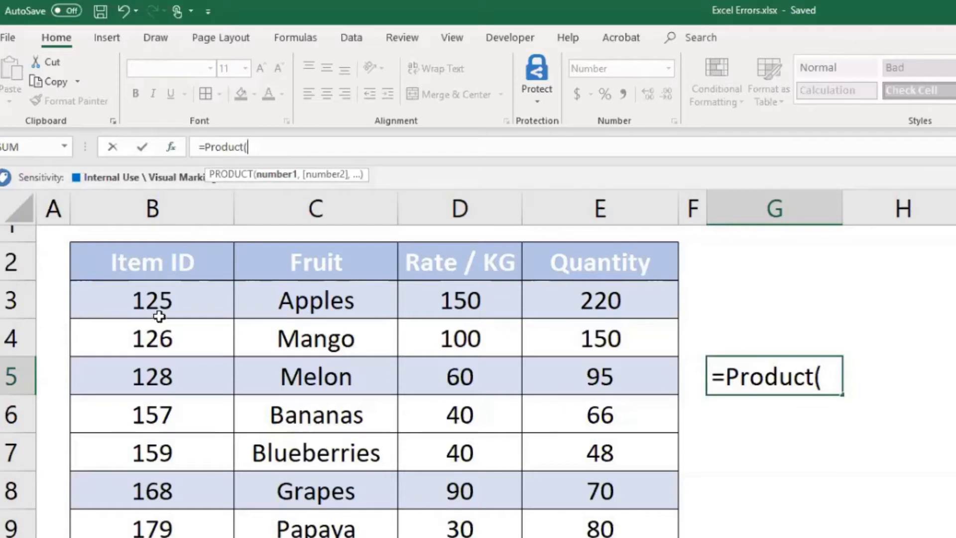
drag(158, 301, 160, 412)
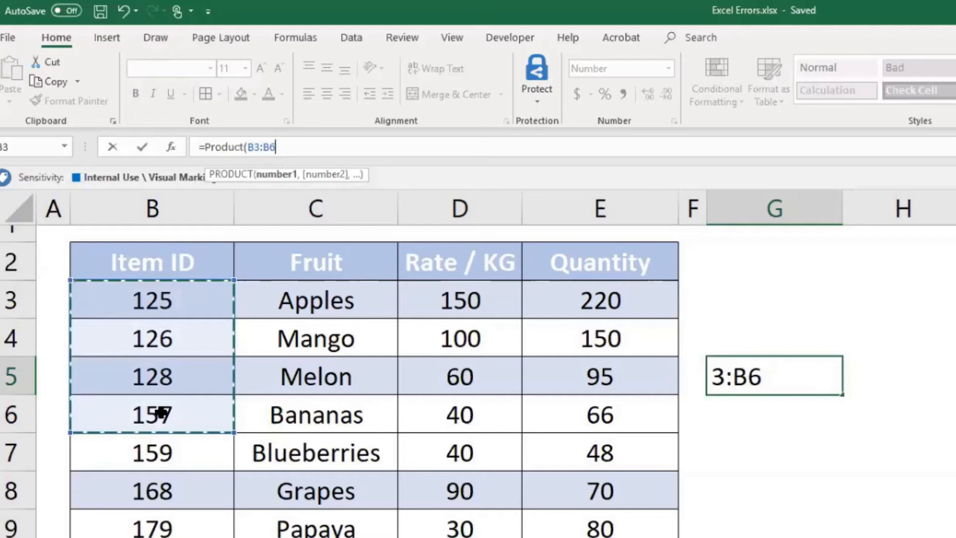
key(BackSpace)
key(BackSpace)
text(B4)
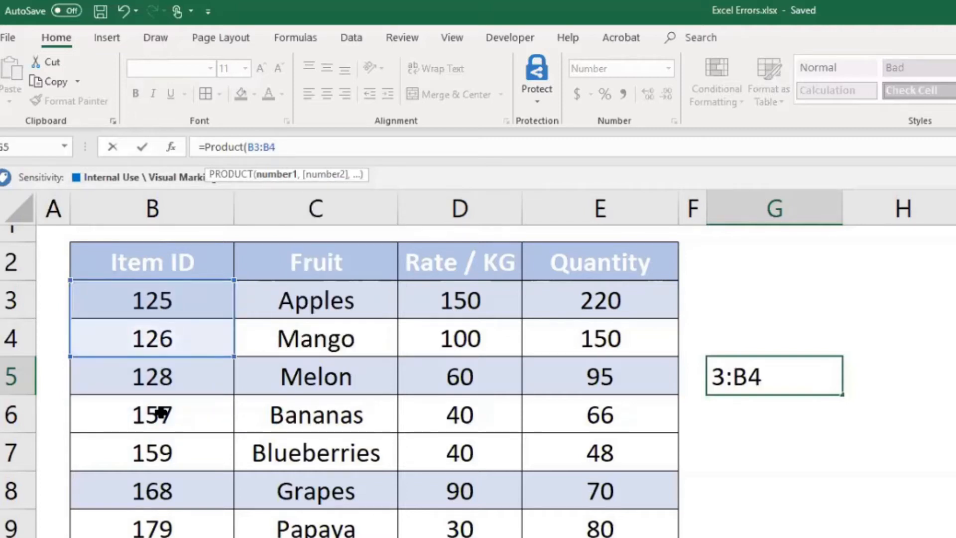
text())
key(Return)
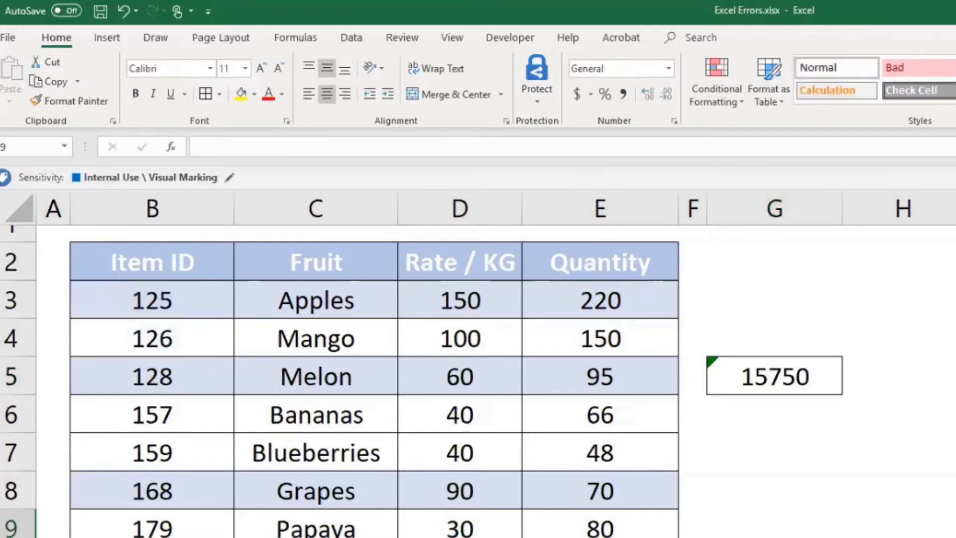
- Extend the PRODUCT formula's range in cell G5 to B3:B5
click(775, 378)
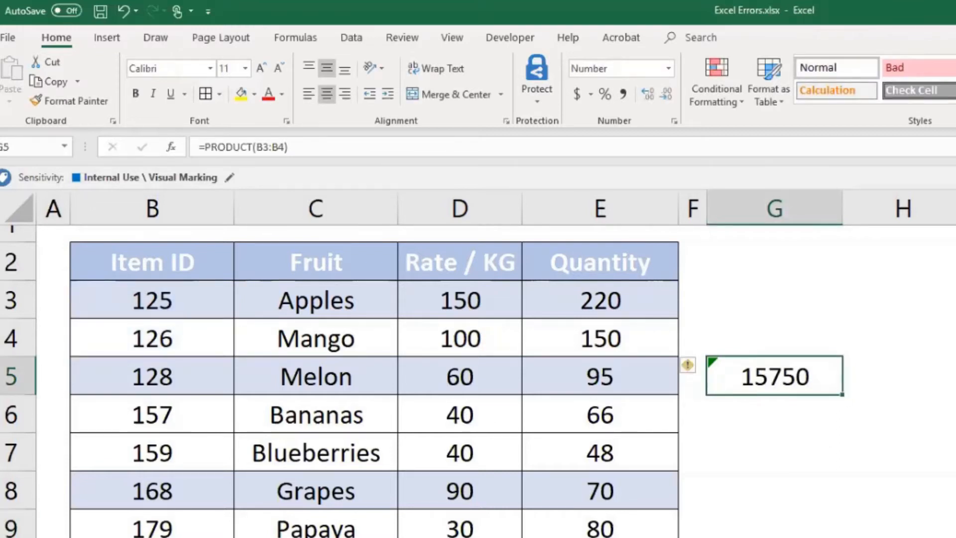
click(299, 149)
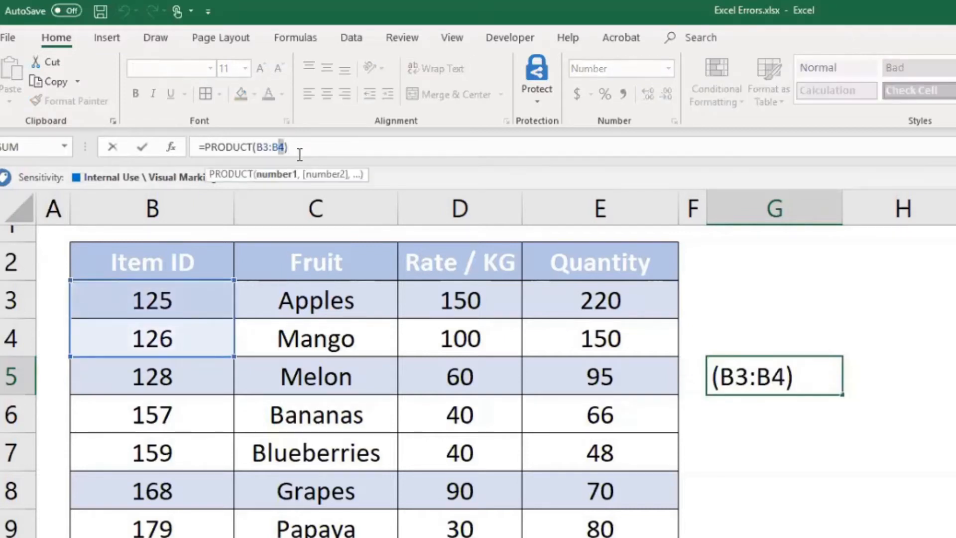
key(Left)
key(BackSpace)
text(5)
click(882, 427)
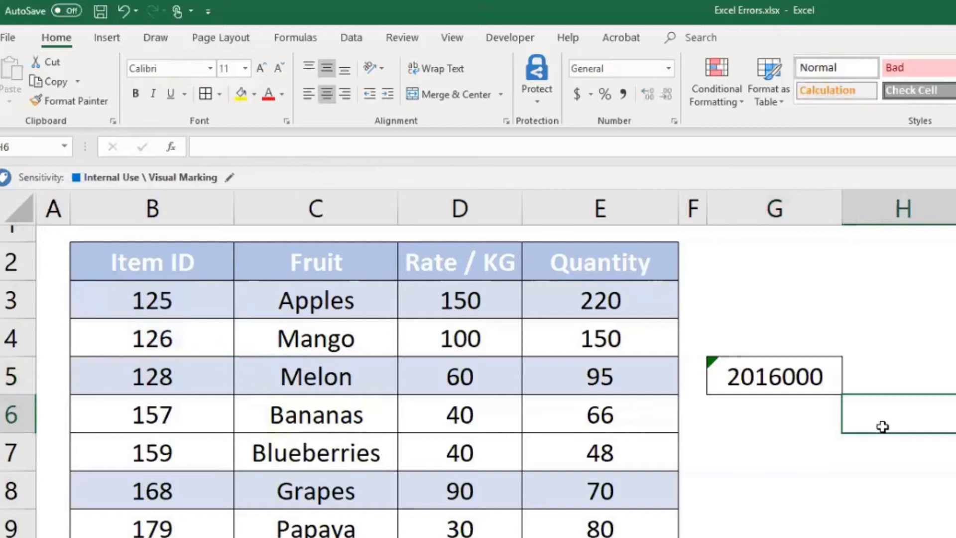
- Extend the PRODUCT formula's range in cell G5 to B3:B6
click(790, 386)
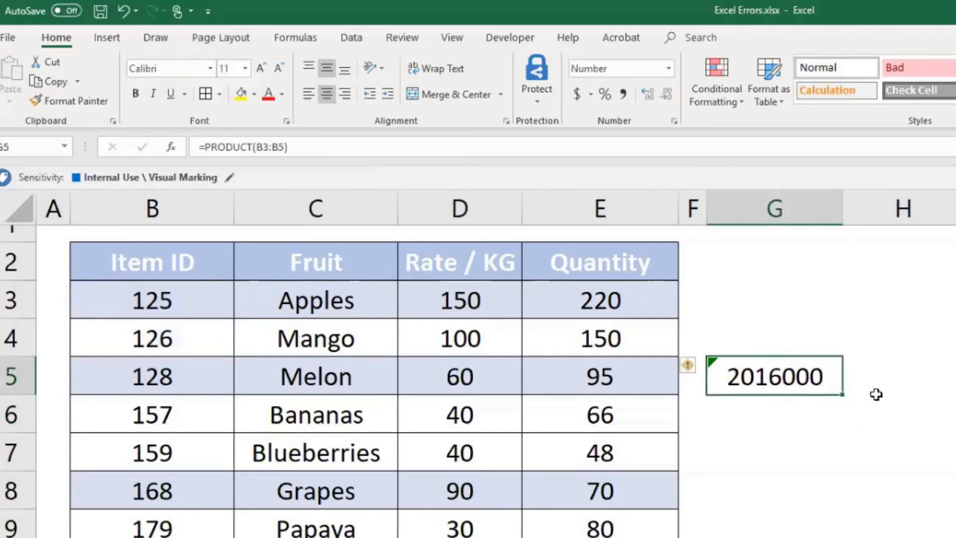
click(283, 148)
key(BackSpace)
text(6)
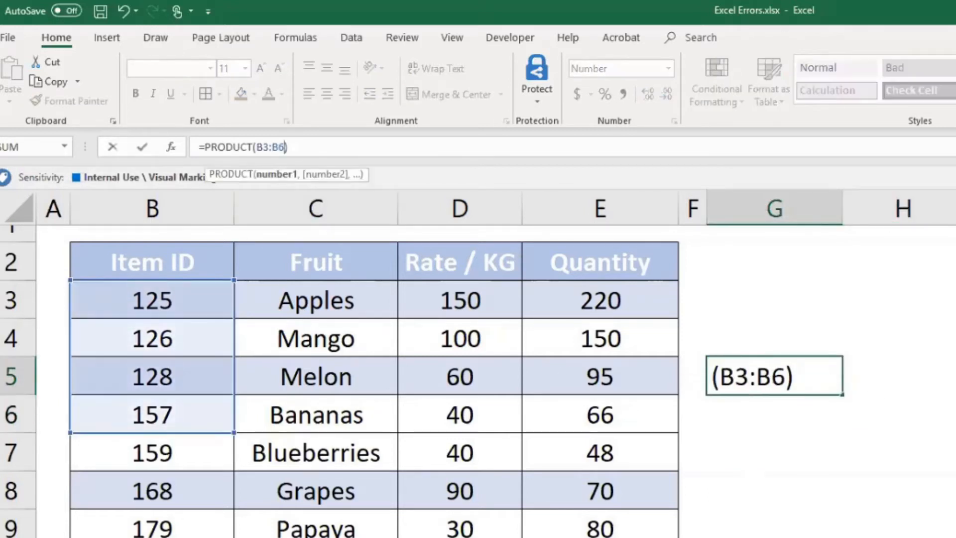
click(954, 490)
click(824, 401)
- Extend the PRODUCT formula's range in cell G5 to B3:B7
click(757, 365)
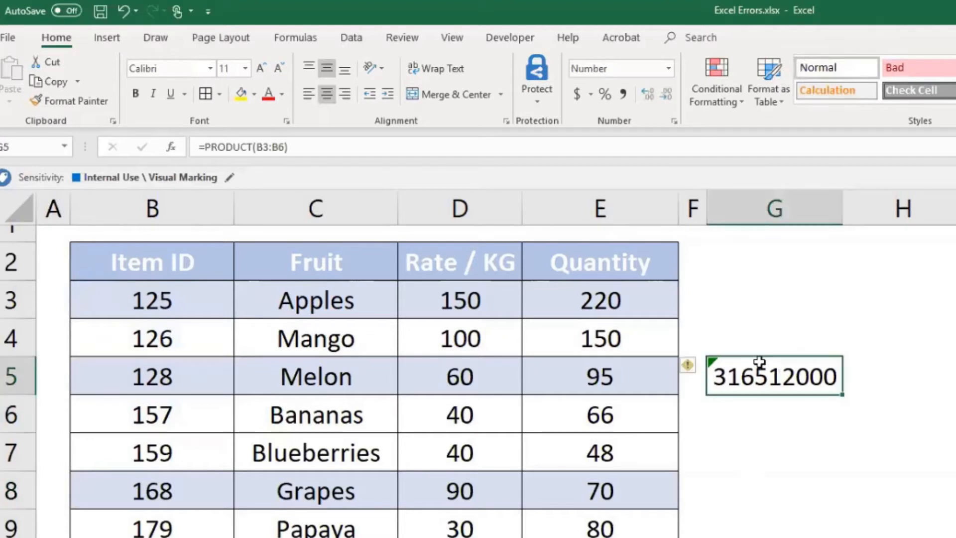
click(273, 148)
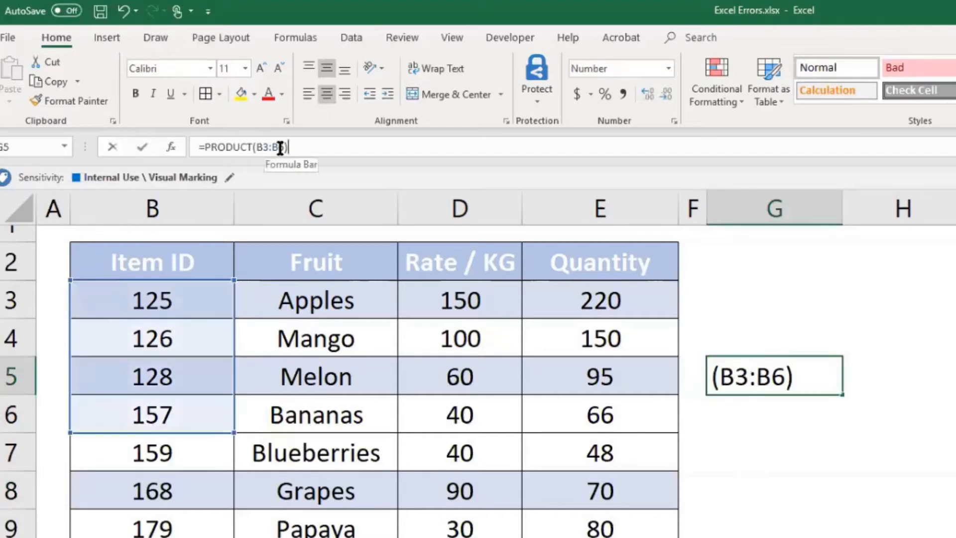
text(7)
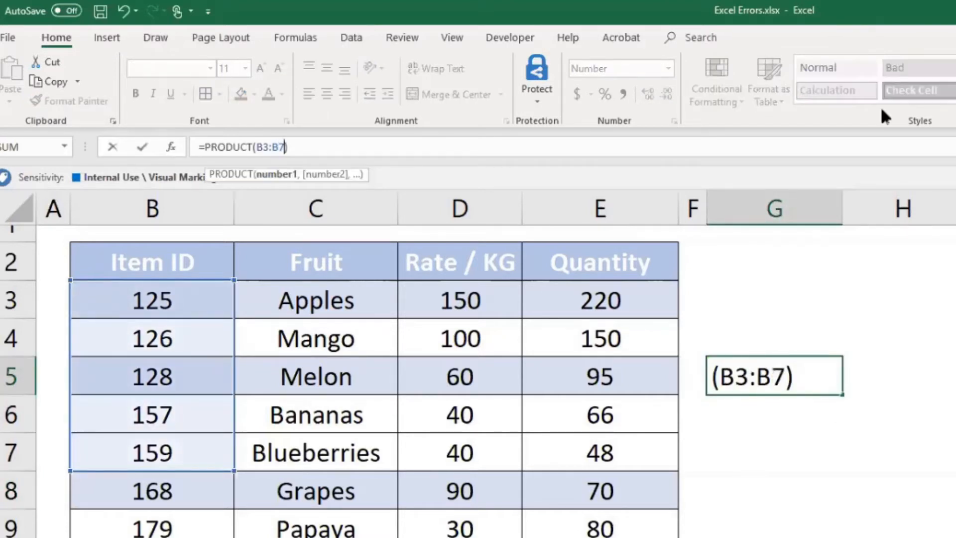
click(931, 495)
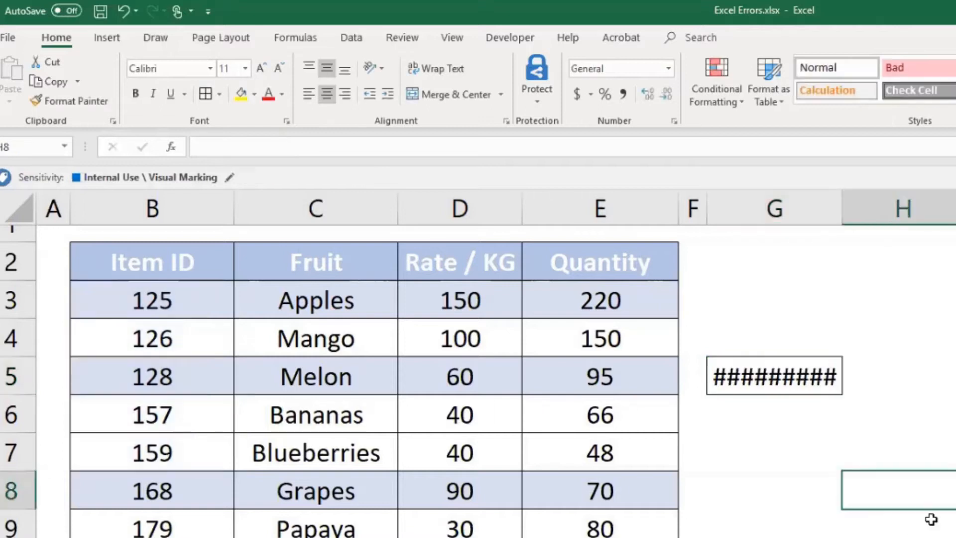
- Try font size 6 on cell G5 to fit its result in the column, and undo the size change
click(799, 385)
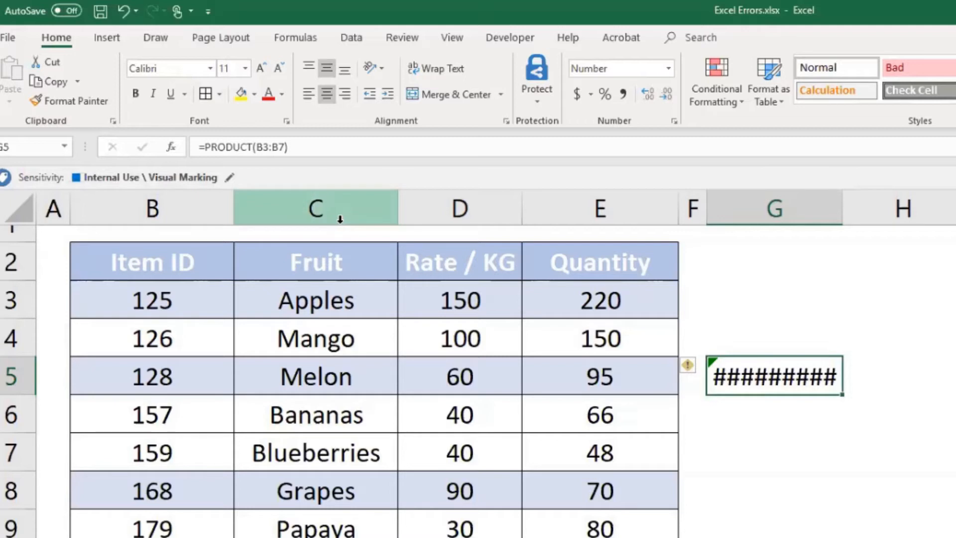
click(236, 70)
text(6)
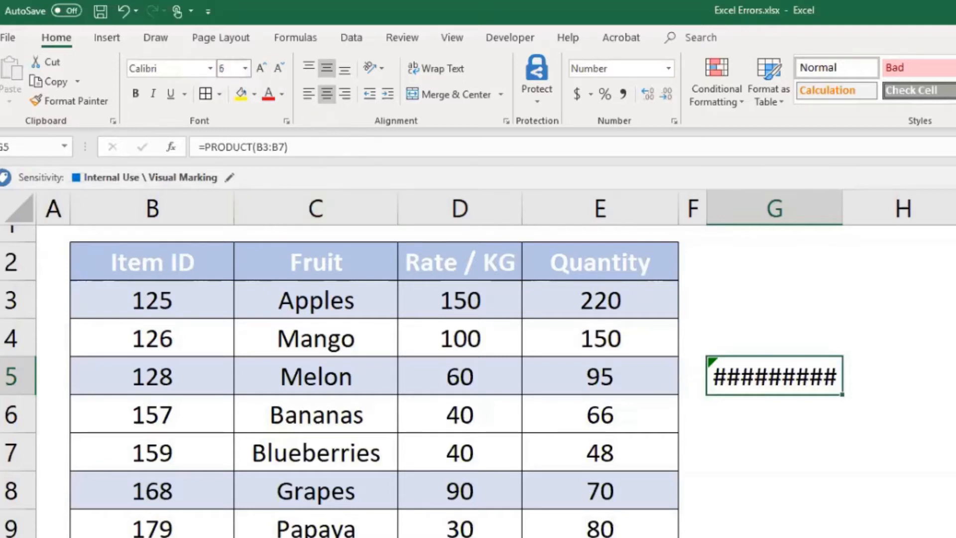
key(Return)
click(953, 527)
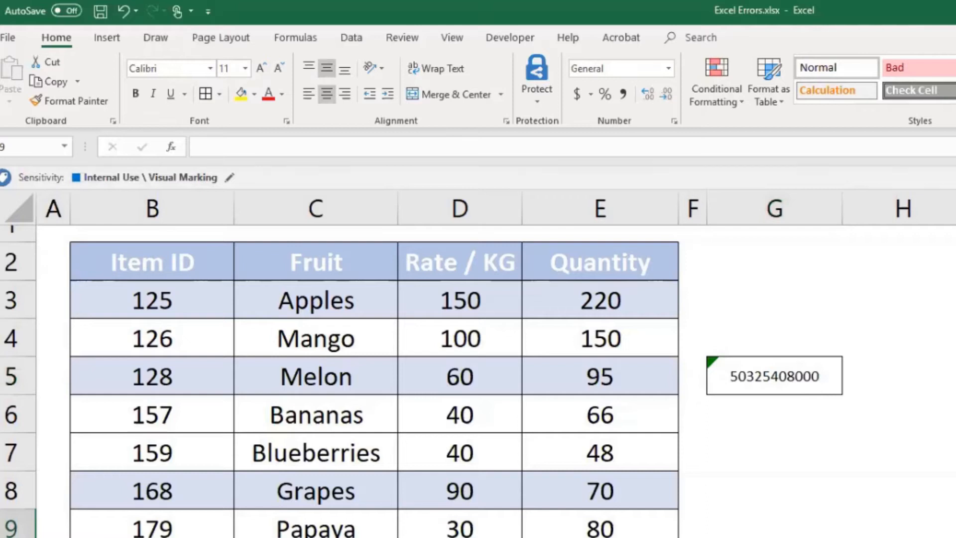
click(811, 384)
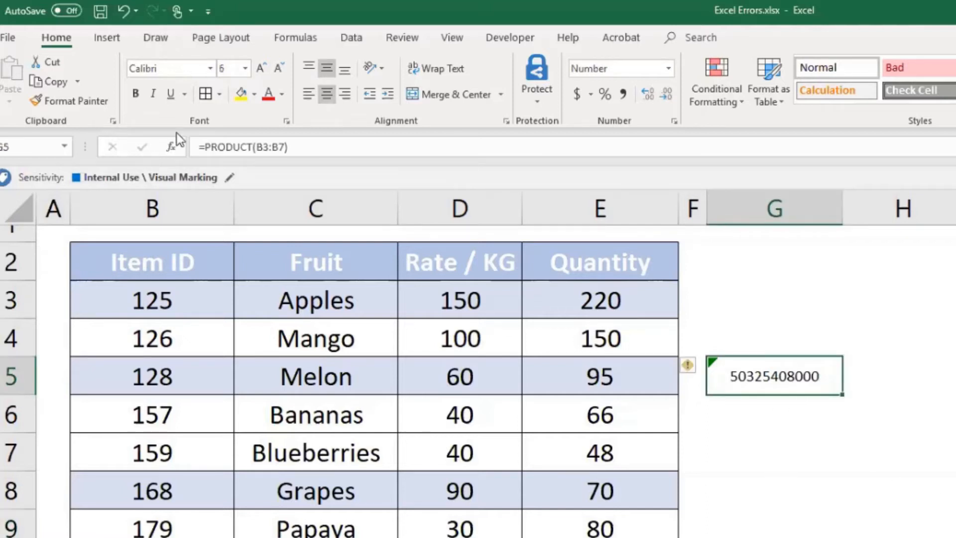
click(920, 459)
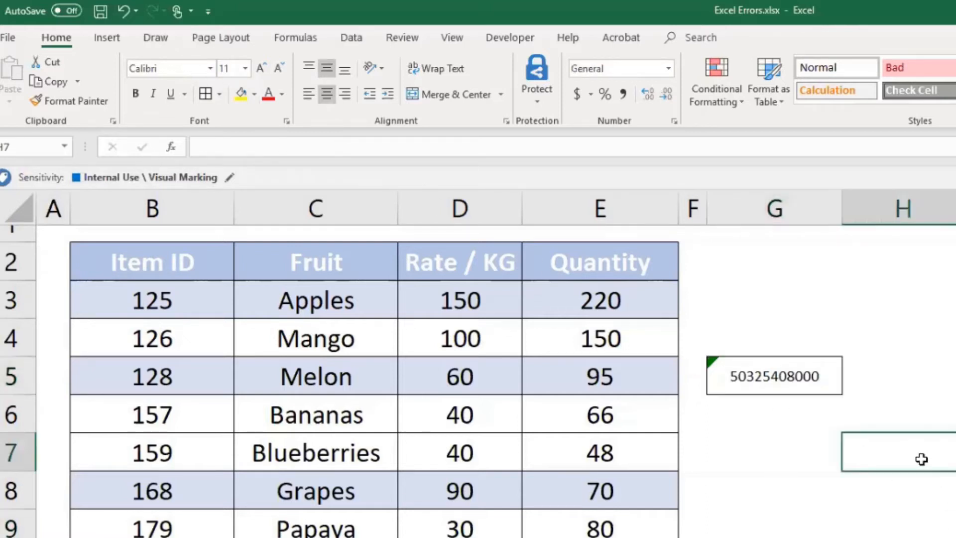
key(ctrl+z)
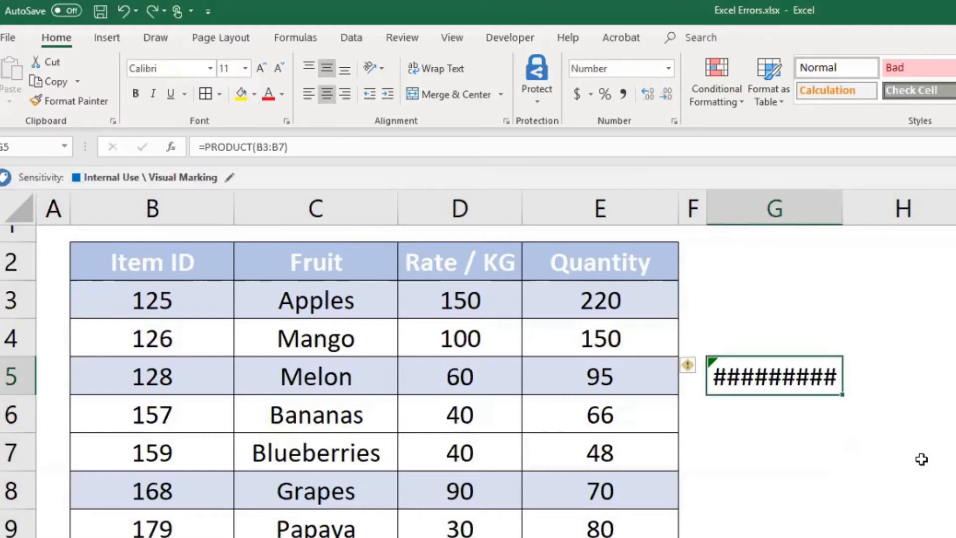
- AutoFit the width of column G to its contents, and undo the width change
double_click(844, 205)
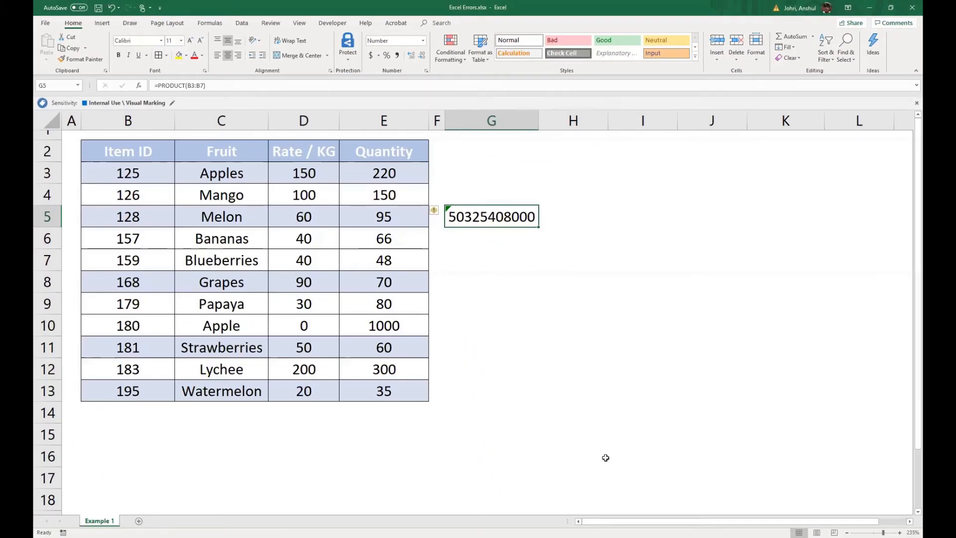
key(ctrl+z)
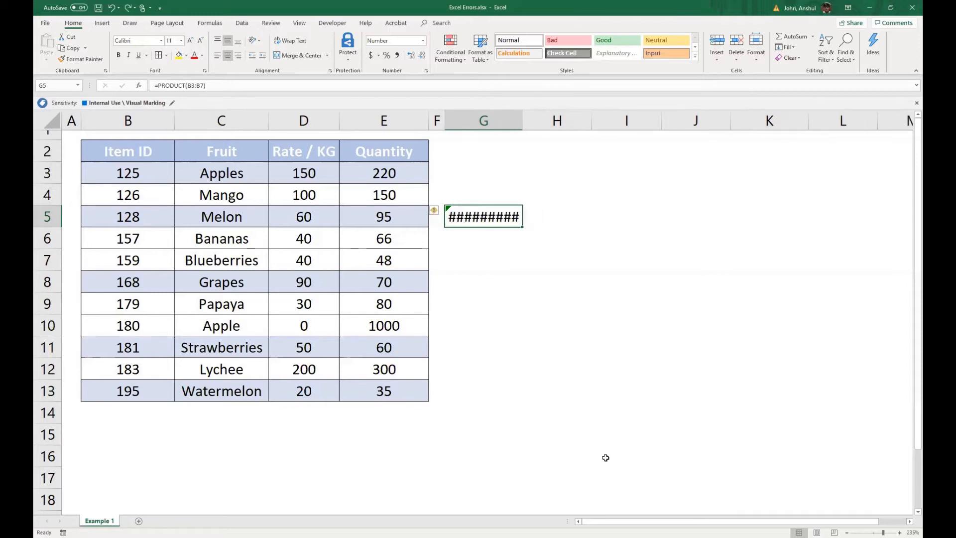
- Edit the formula in cell G5 and re-enter it as =PRODUCT(B3:B7)
click(266, 88)
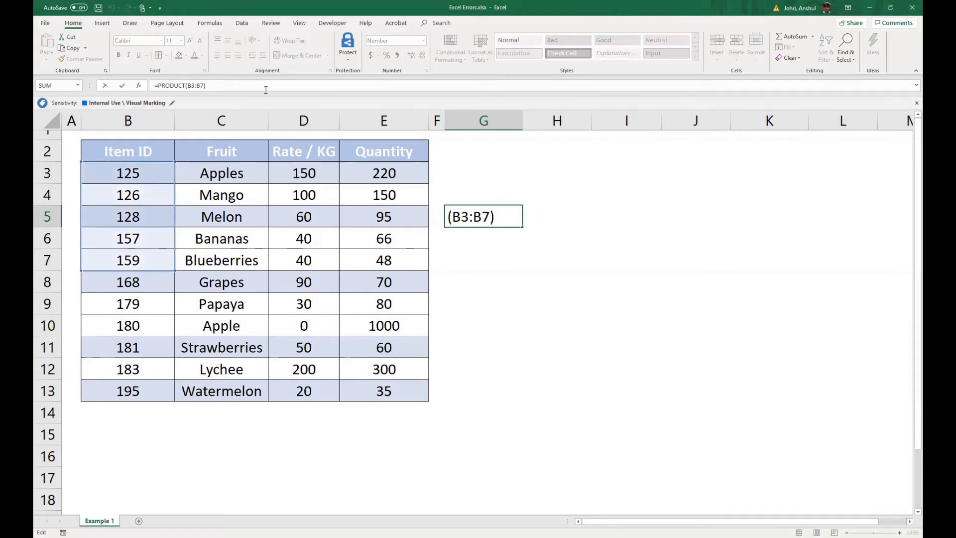
key(BackSpace)
key(BackSpace)
text(&)
key(BackSpace)
text(7))
key(Return)
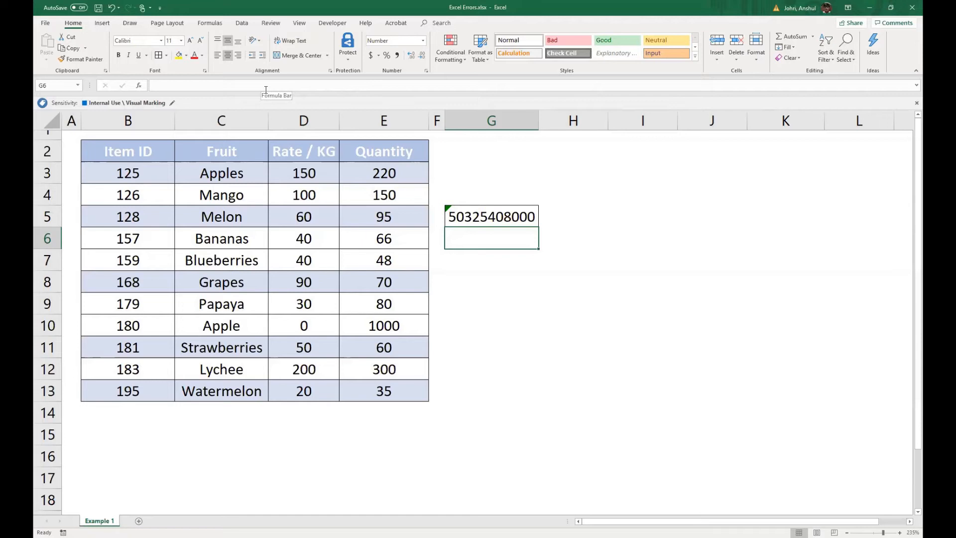
- Shorten the PRODUCT formula's range in cell G5 to B3:B4 and reselect the cell
click(477, 211)
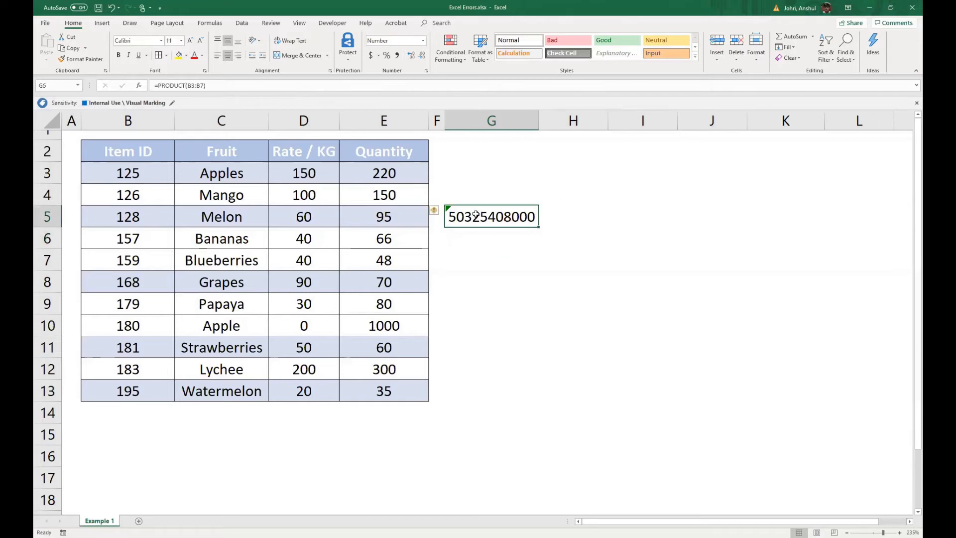
click(206, 86)
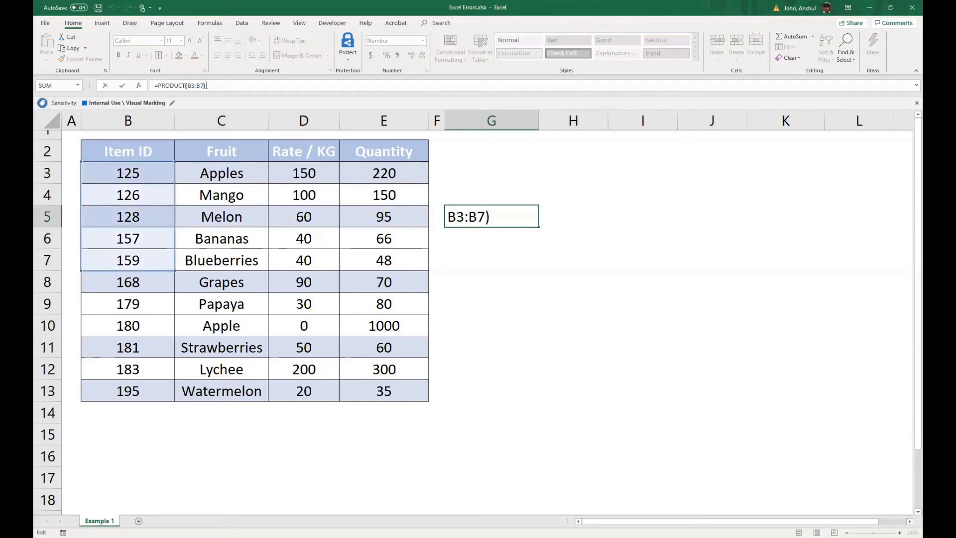
text(B2)
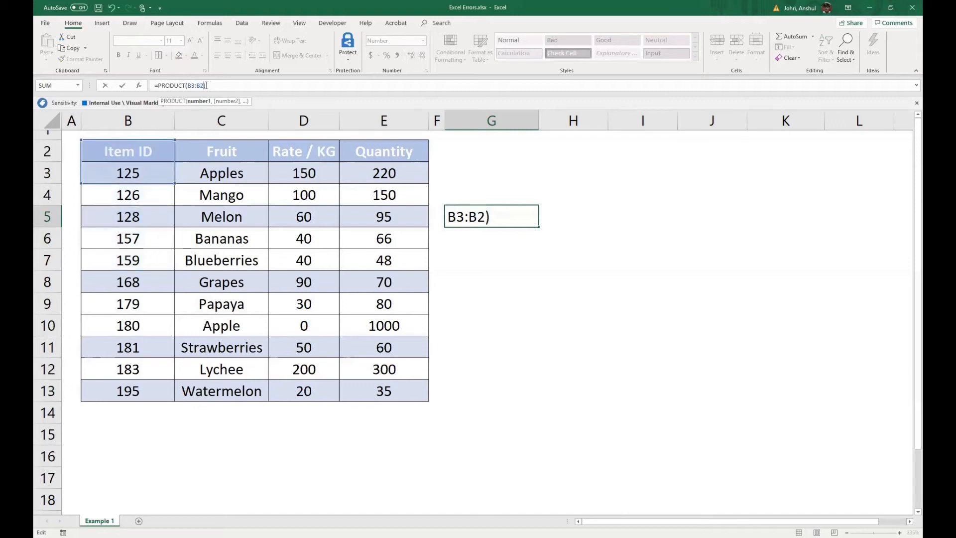
key(BackSpace)
text(3)
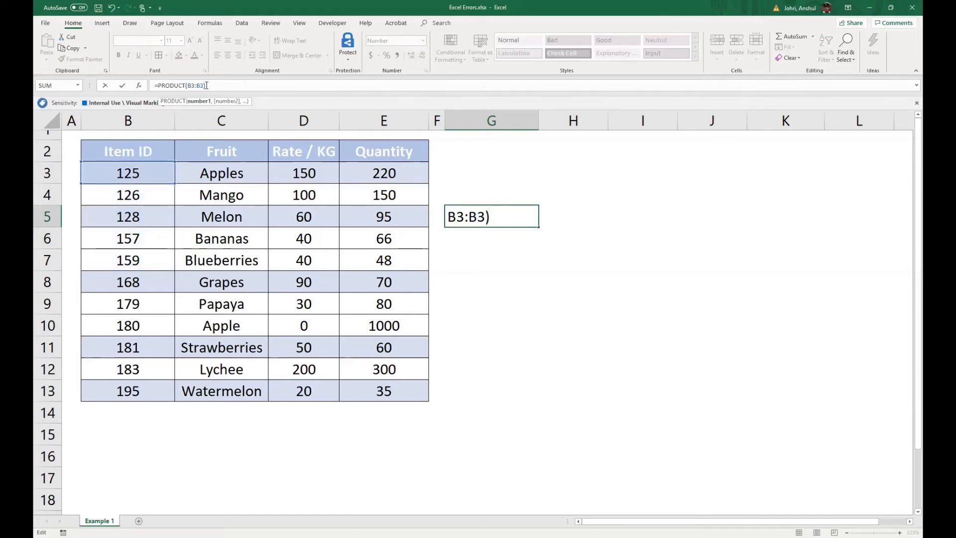
key(BackSpace)
text(4)
key(Return)
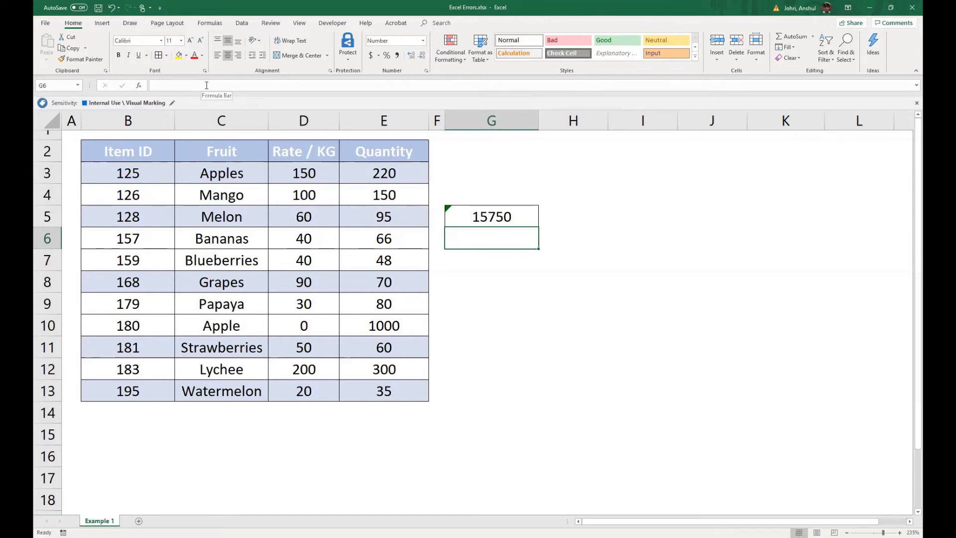
click(467, 209)
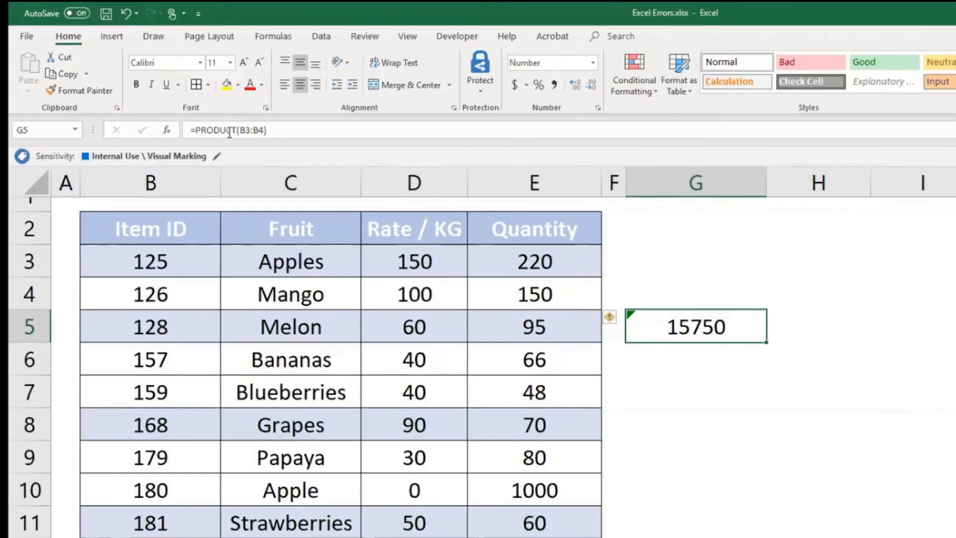
- Misspell the function name in cell G5 as =PRODCT(B3:B4), enter the formula and reselect the cell
click(187, 96)
key(BackSpace)
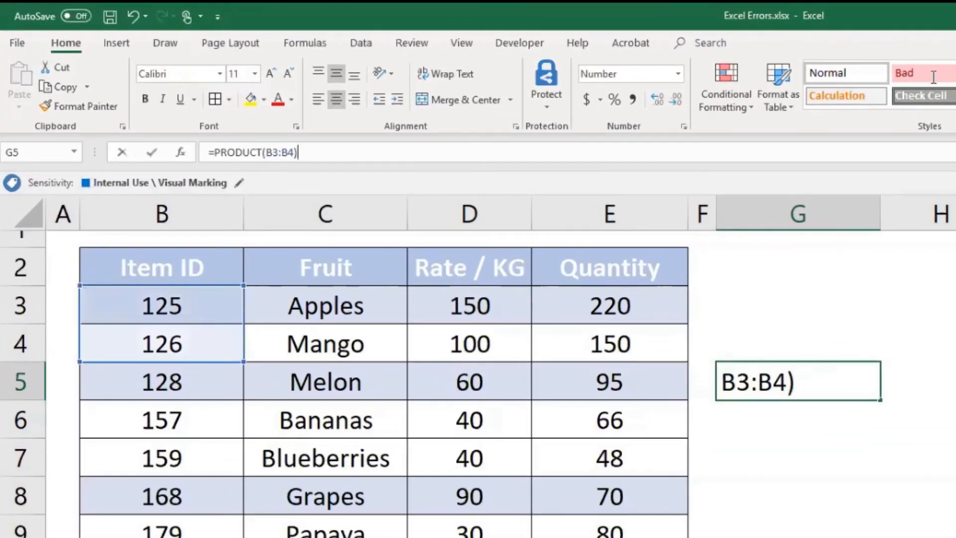
key(Return)
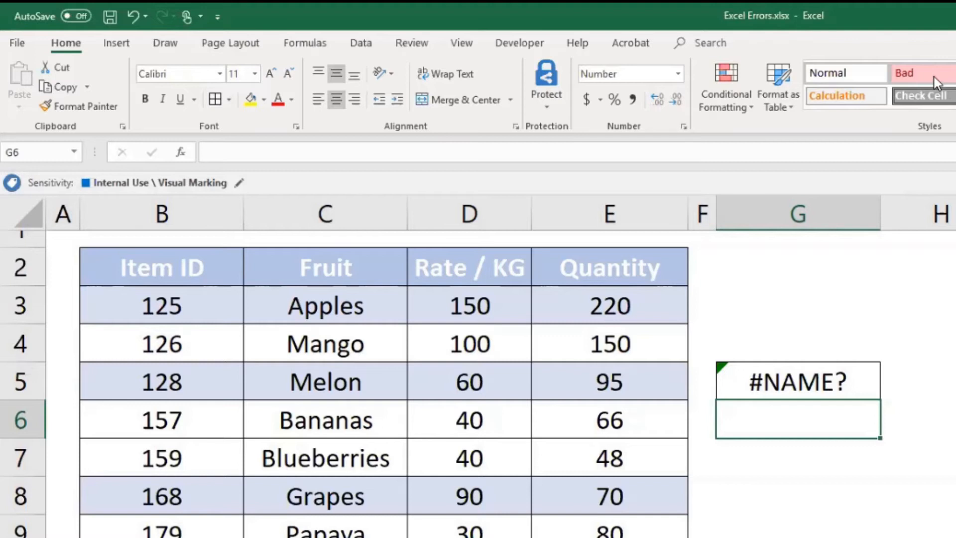
click(820, 378)
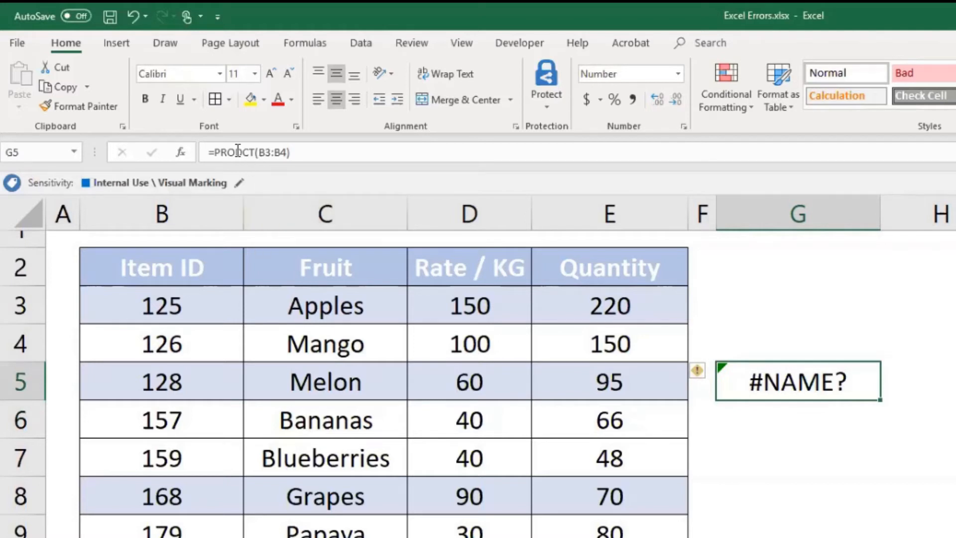
- Change the formula in cell G5 to the misspelling =PRODUT(B3:B4), enter it and reselect the cell
click(255, 152)
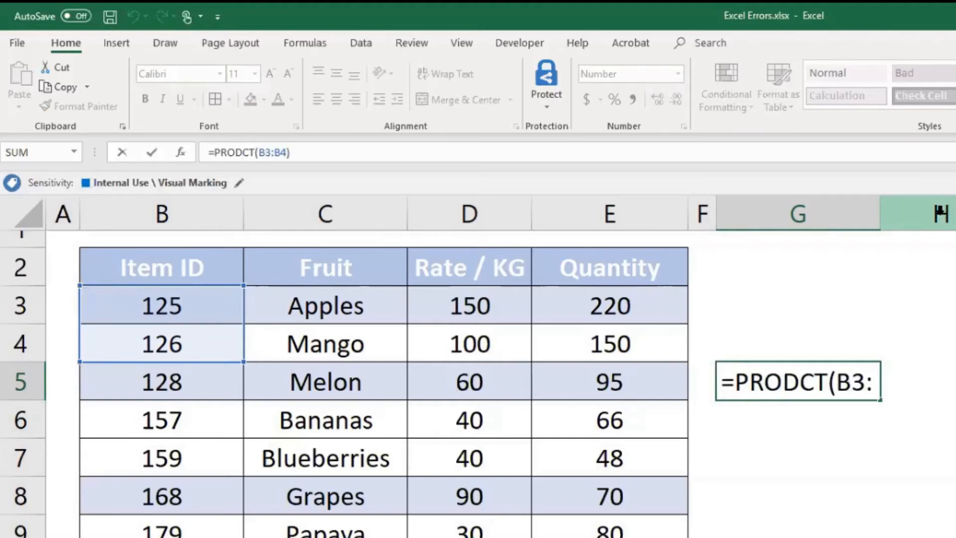
text(U)
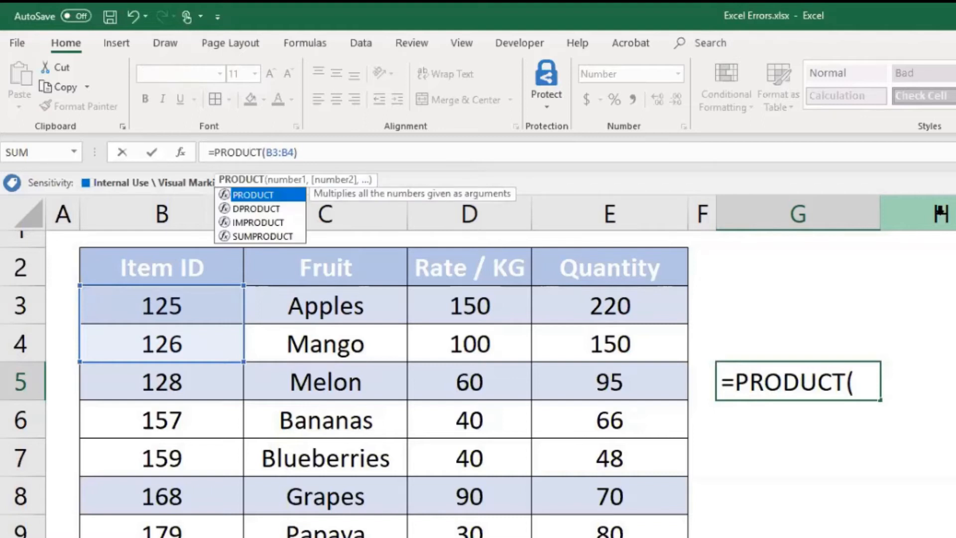
key(Delete)
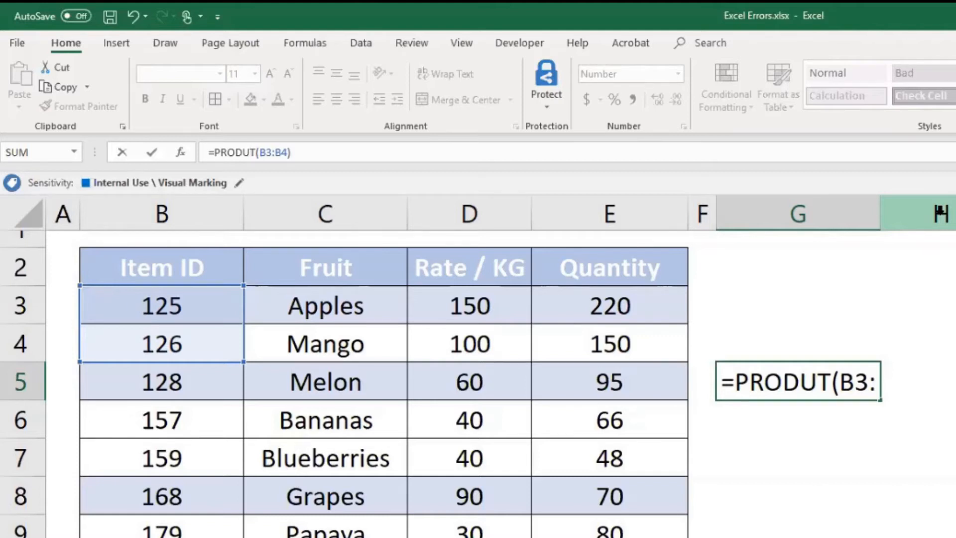
key(Return)
key(Up)
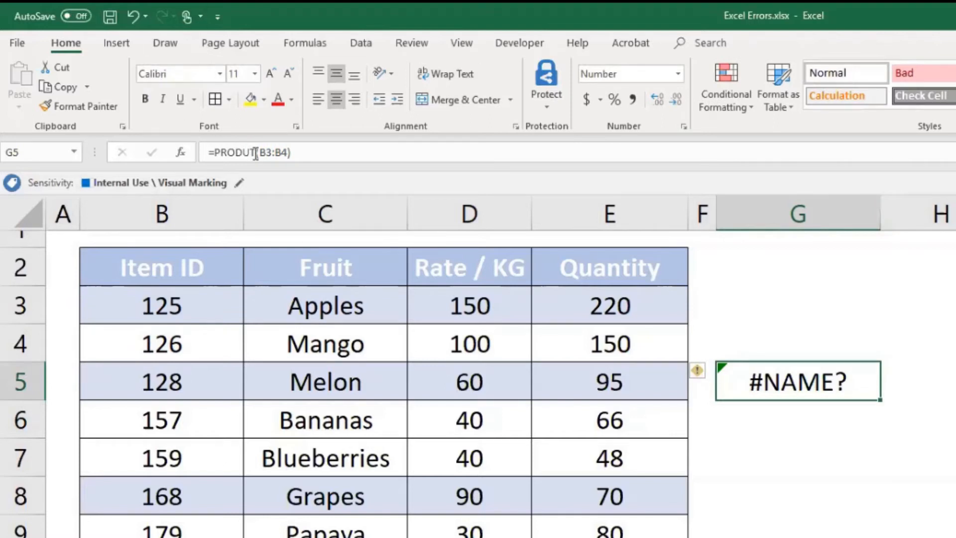
- Correct the formula in cell G5 to =PRODUCT(B3:B4) and reselect the cell
click(587, 158)
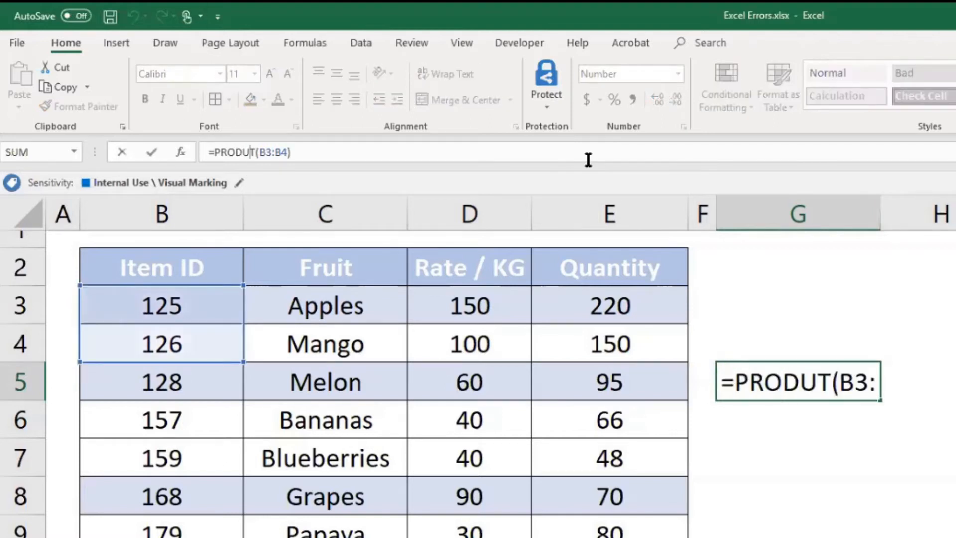
text(C)
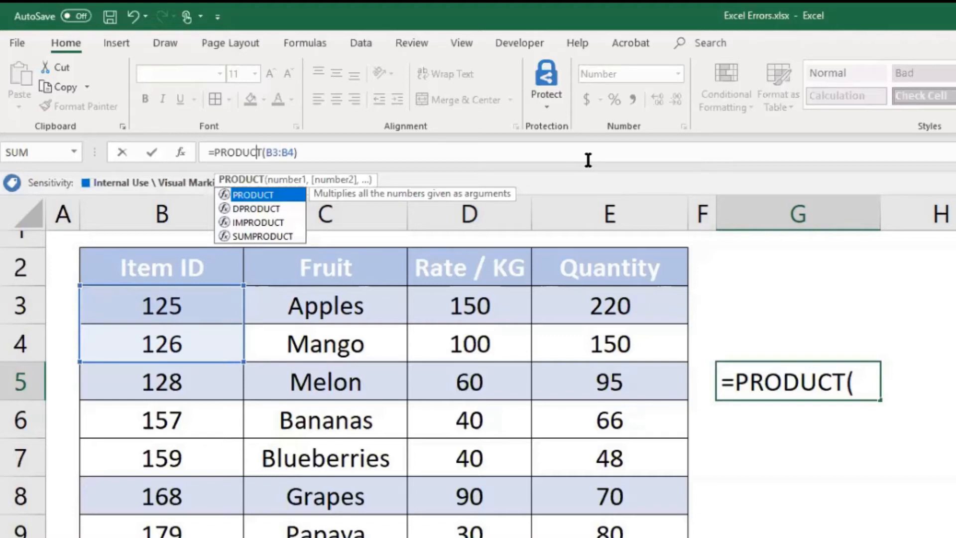
key(Return)
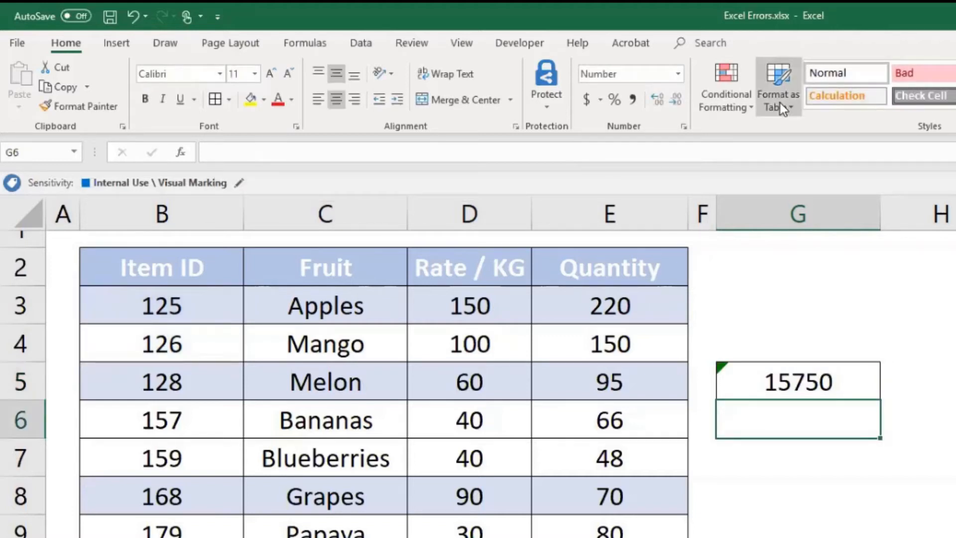
key(Up)
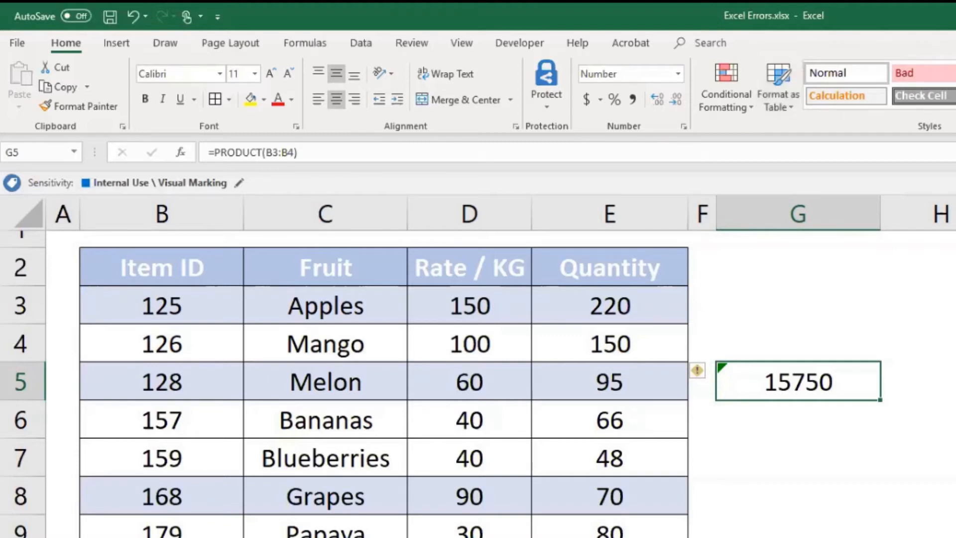
- Replace the PRODUCT formula in cell G5 with the start of a MATCH formula using unquoted Apples as lookup value
click(350, 153)
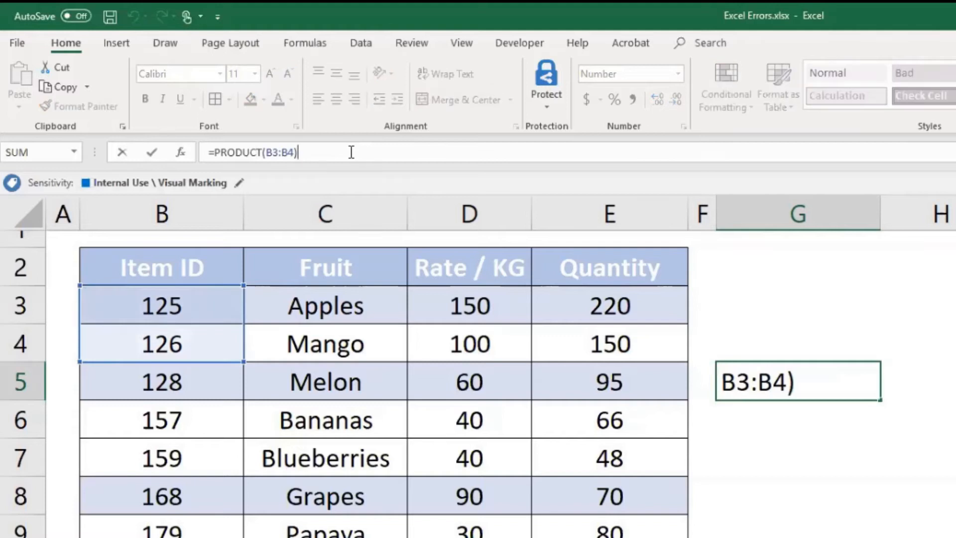
key(shift+Home)
key(shift+Right)
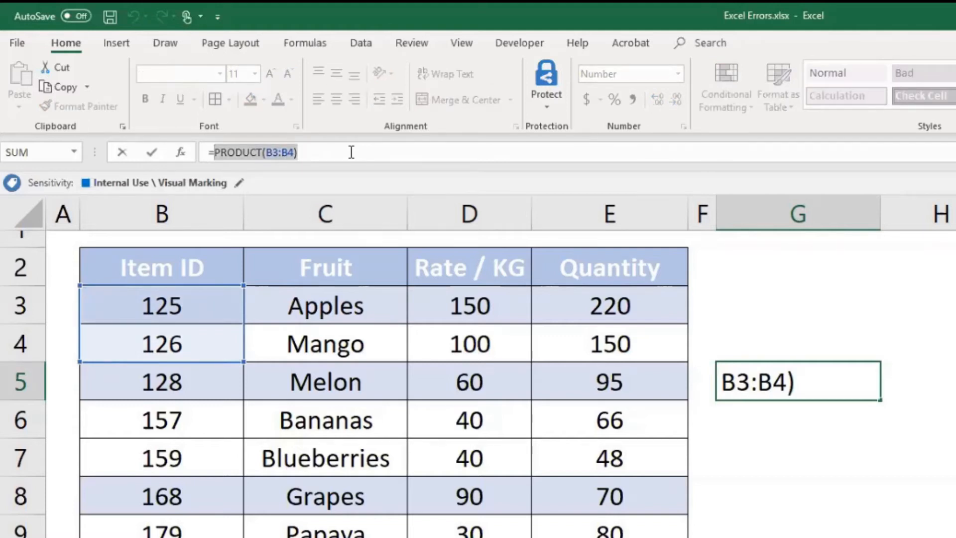
text(match)
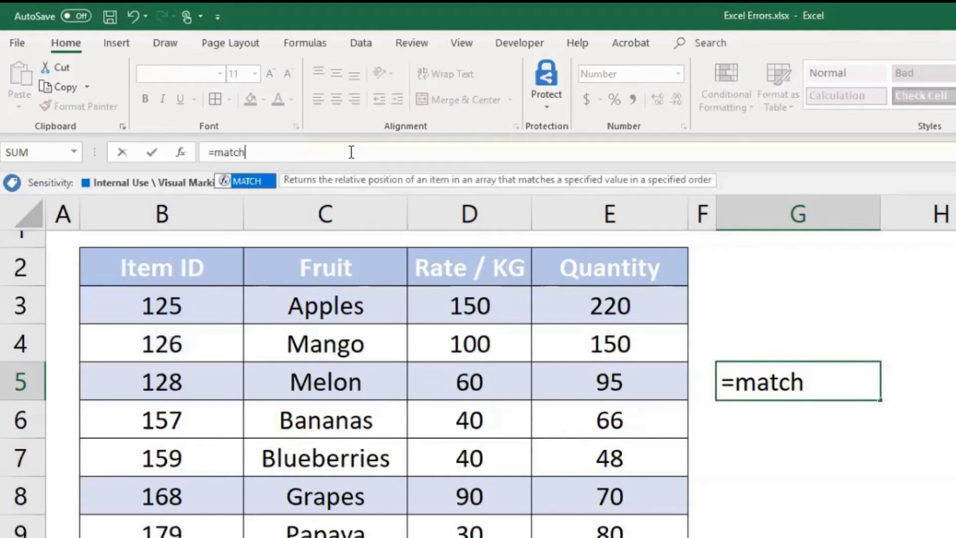
text(()
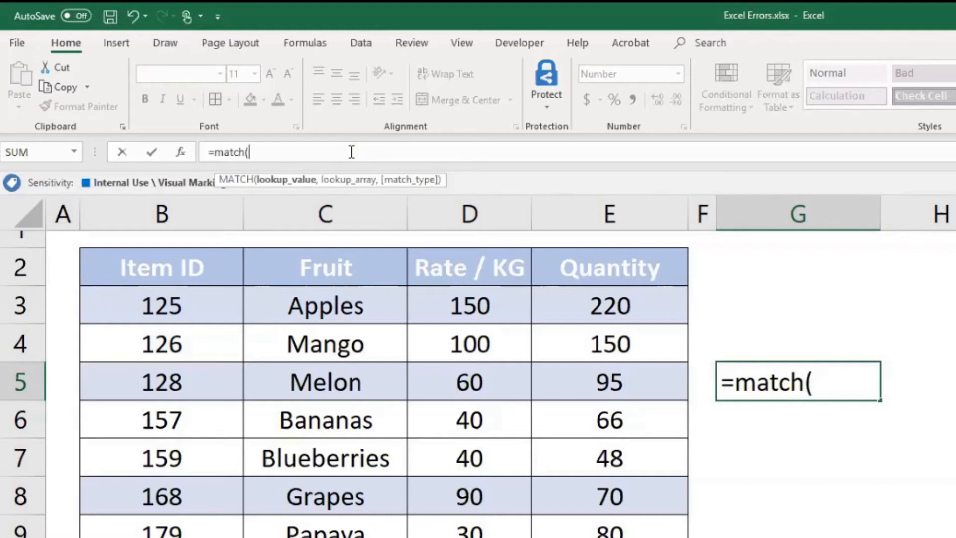
text(Aplles)
key(BackSpace)
key(BackSpace)
key(BackSpace)
key(BackSpace)
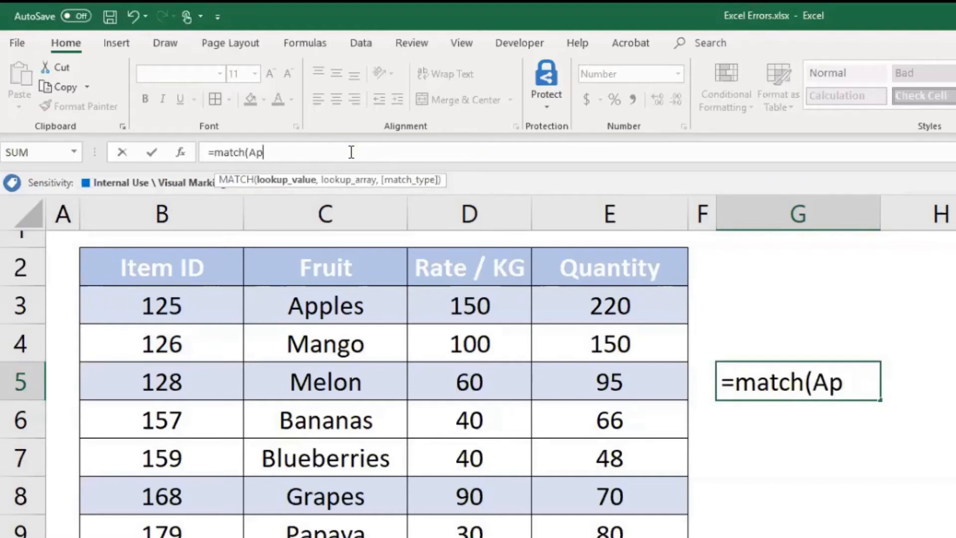
text(ples)
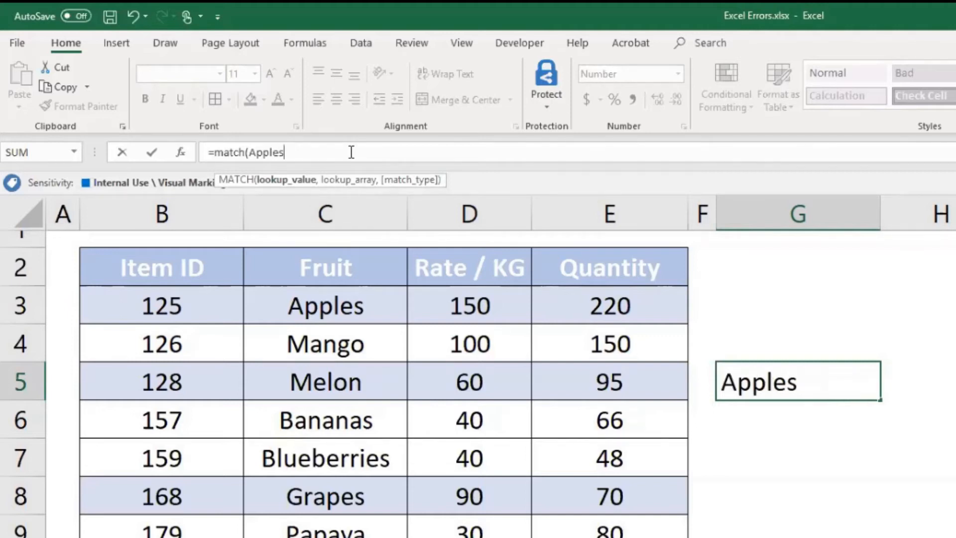
text(,)
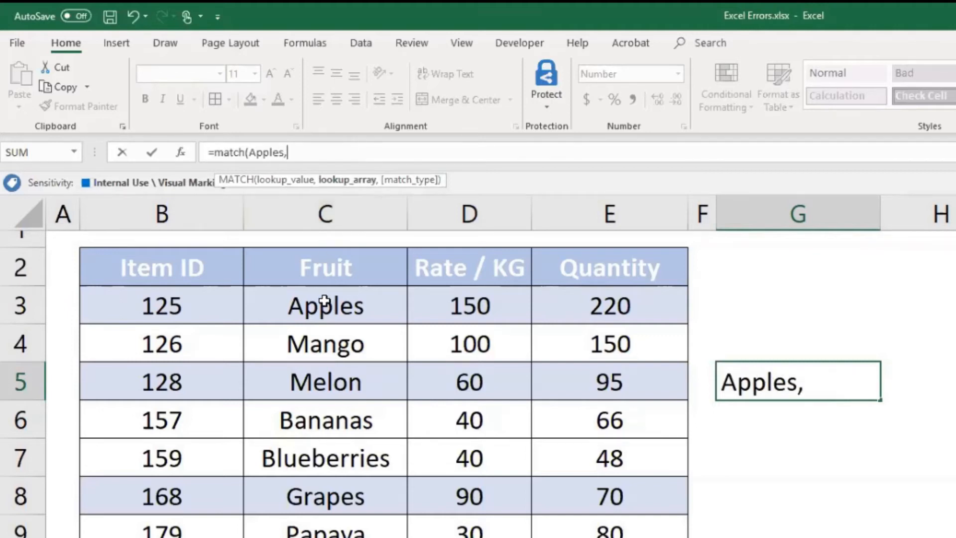
- Complete the MATCH formula in cell G5 with lookup array C3:C13 and match type 0, and enter it
drag(325, 300, 326, 535)
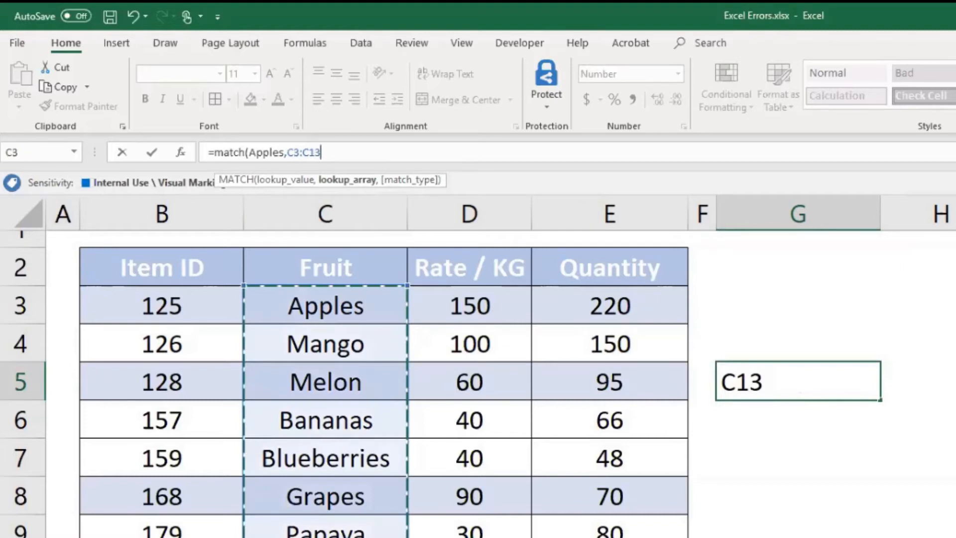
text(,False)
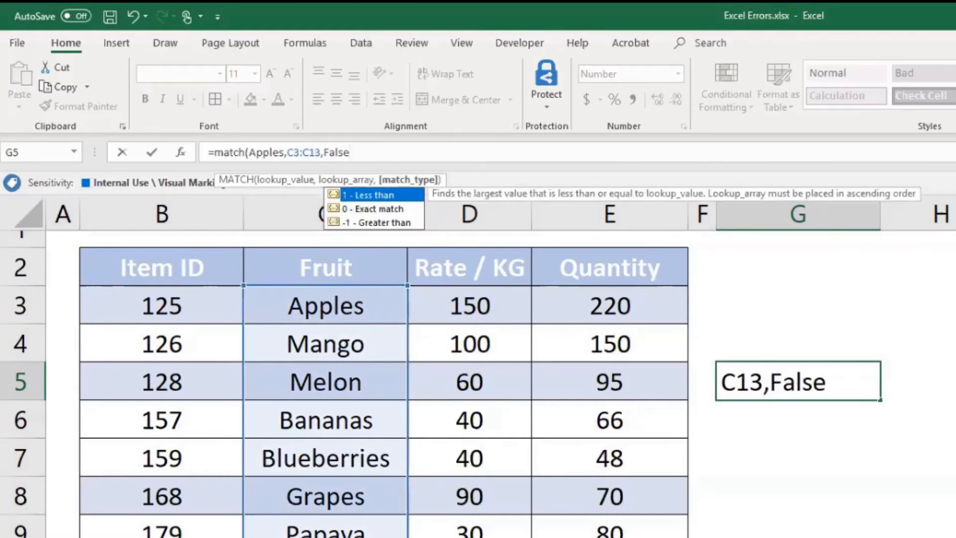
key(Escape)
key(BackSpace)
key(BackSpace)
key(BackSpace)
key(BackSpace)
key(BackSpace)
key(BackSpace)
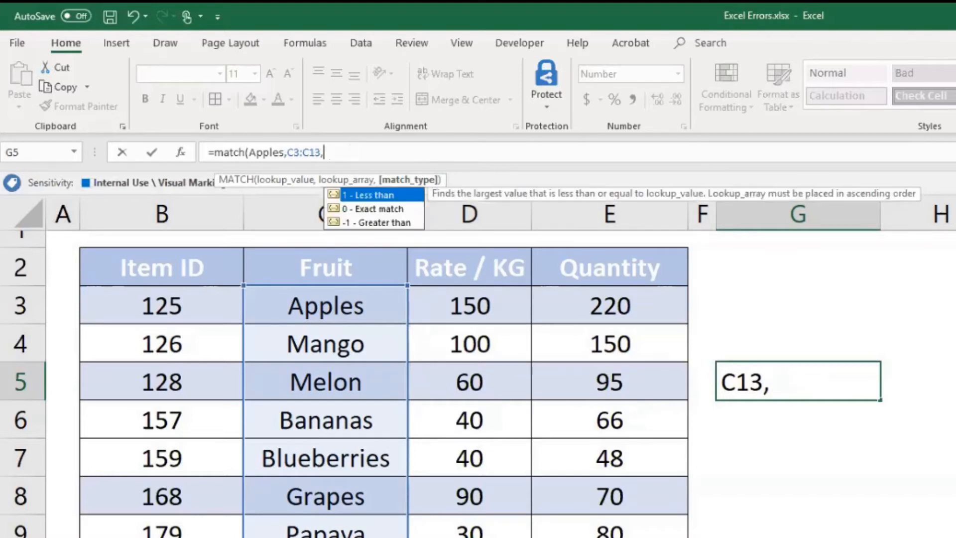
text(,0))
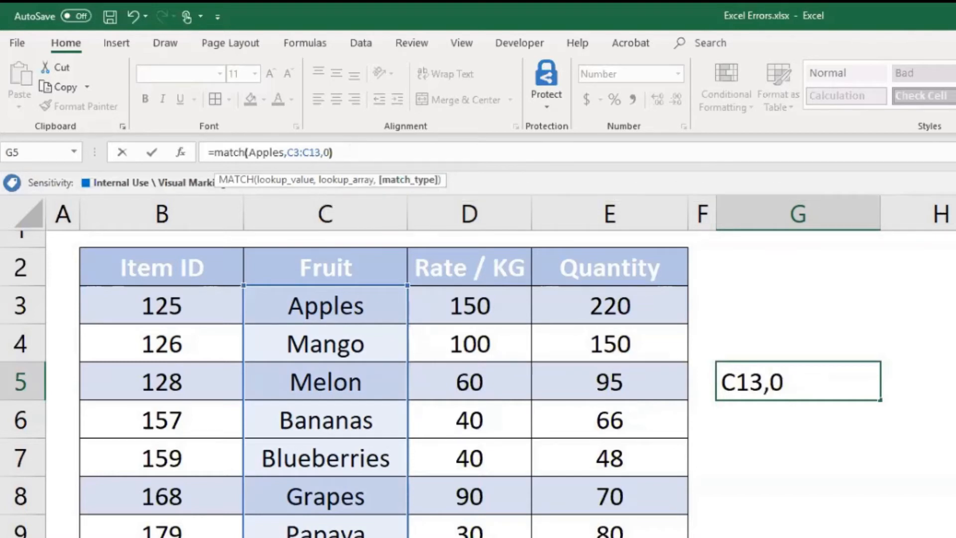
key(Return)
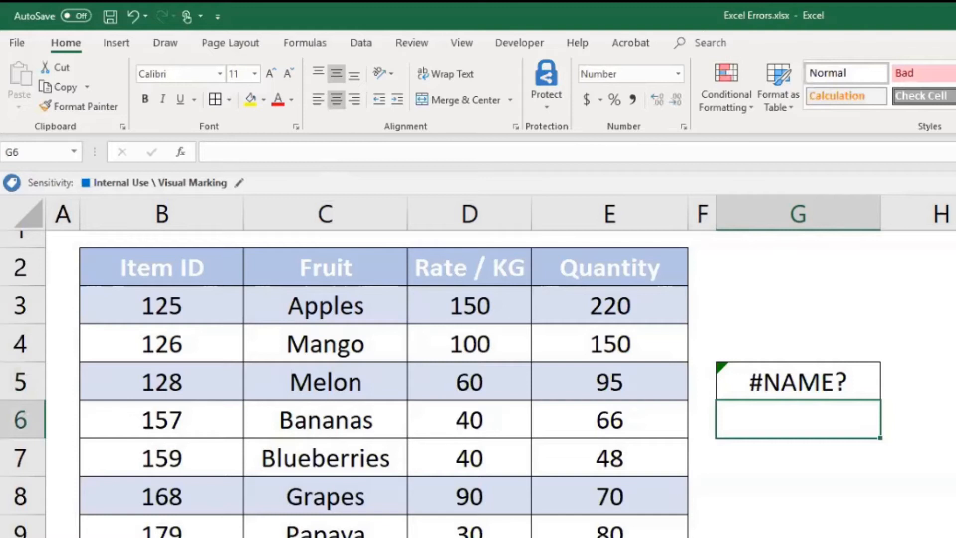
- Enclose the lookup value Apples in double quotes in cell G5's MATCH formula and re-enter it
click(797, 382)
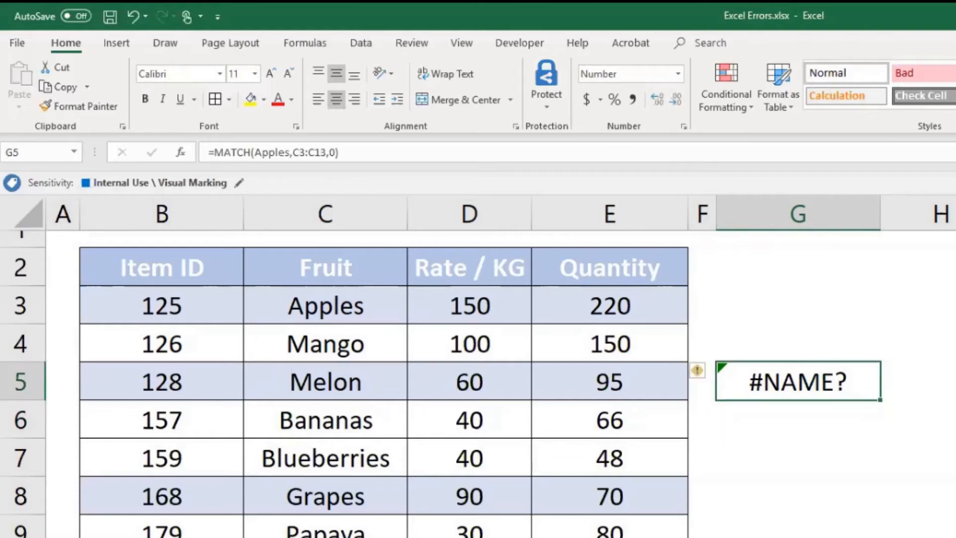
click(297, 155)
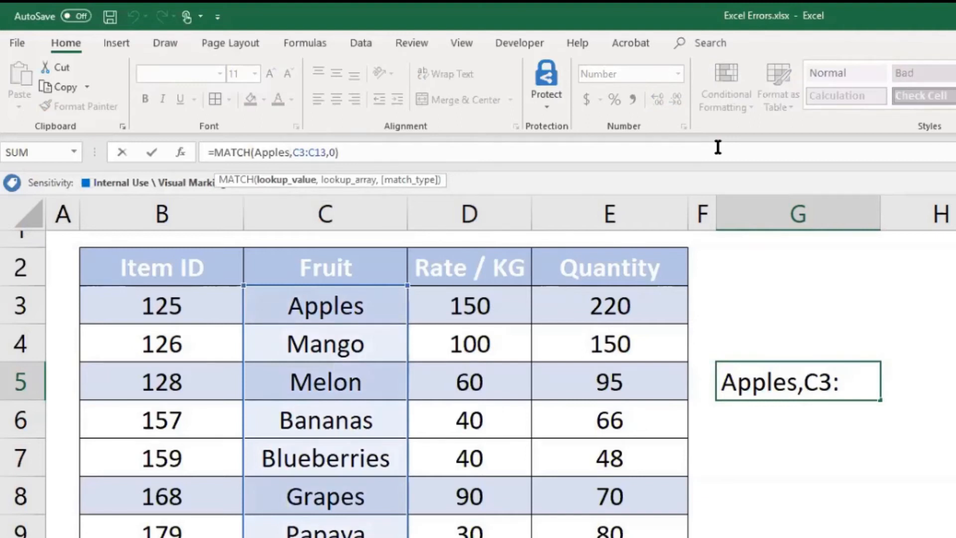
text(")
key(Left)
key(Left)
key(Left)
key(Left)
key(Left)
key(Left)
key(Left)
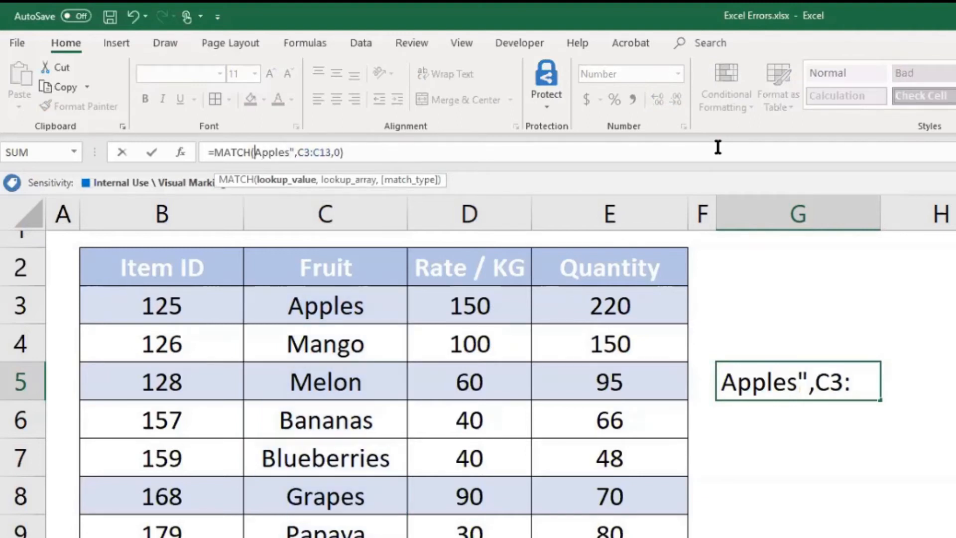
text(")
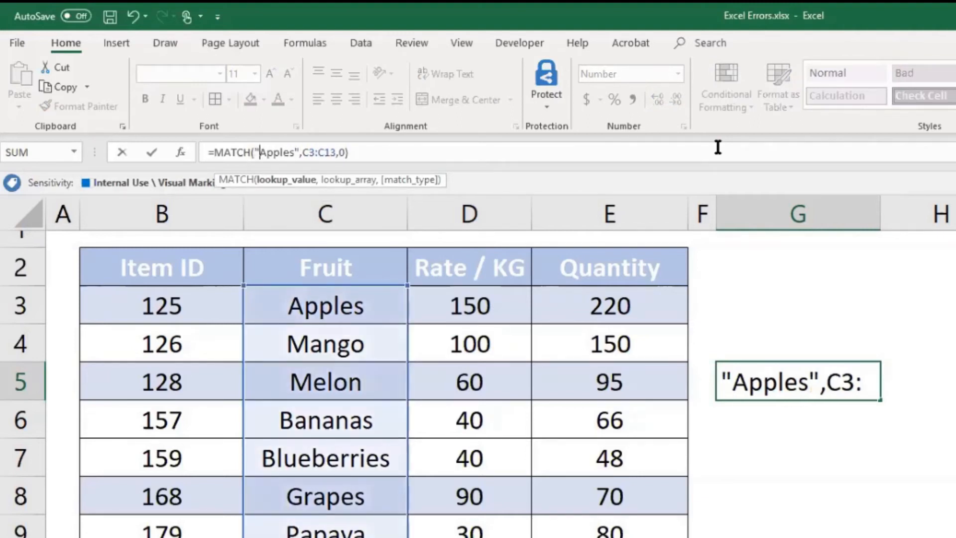
key(Return)
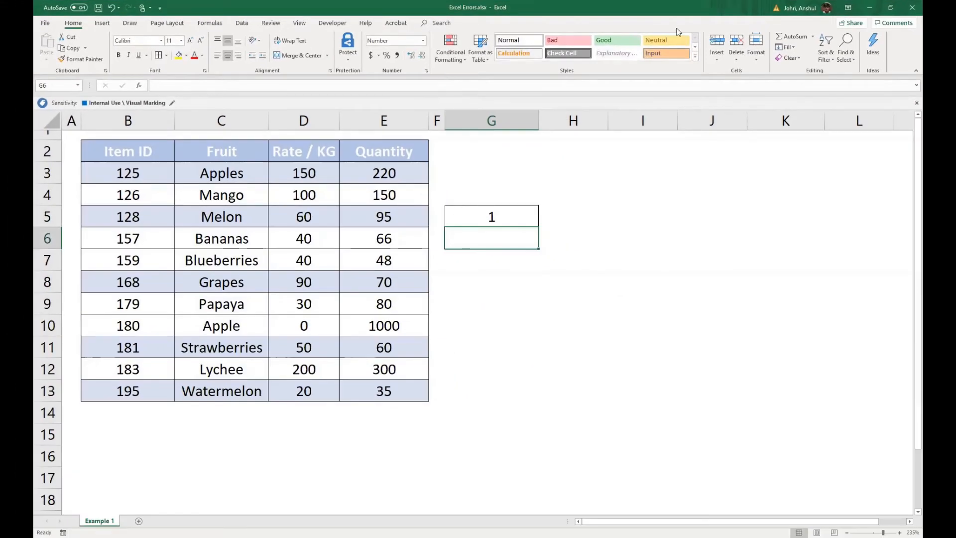
- Change the lookup value in cell G5's MATCH formula to "Apple" and re-enter it
click(235, 172)
click(487, 214)
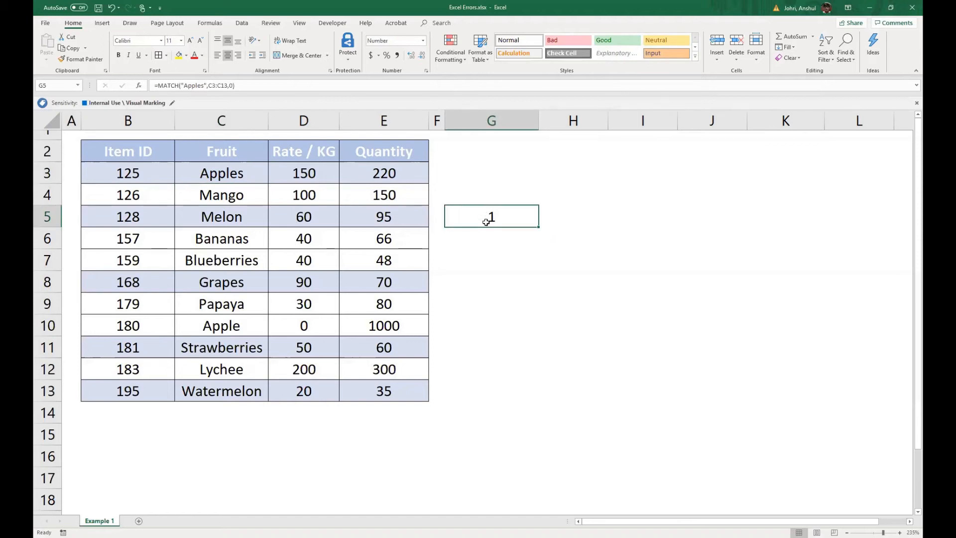
click(205, 85)
key(BackSpace)
key(Return)
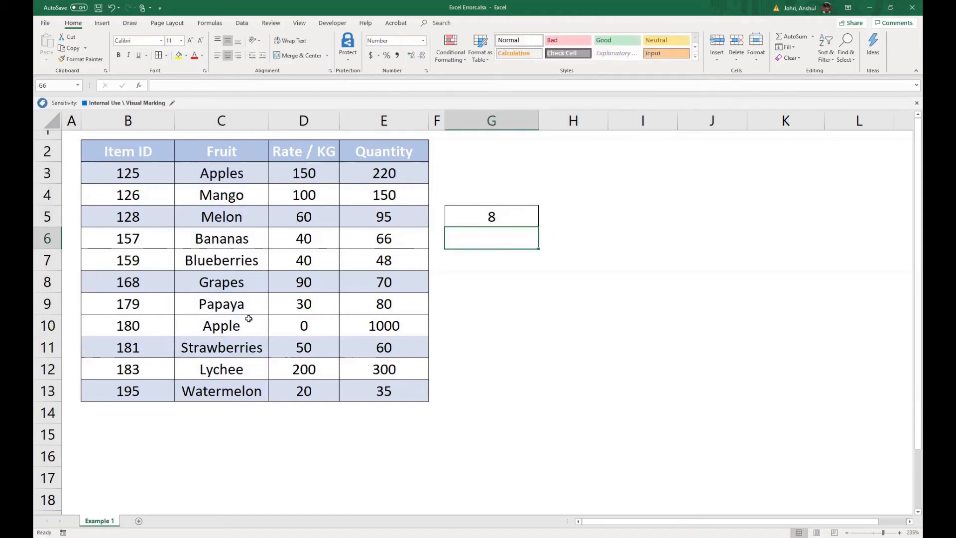
- Check the position of Apple in the Fruit column by selecting the cells from Apples down to it
click(230, 328)
click(228, 179)
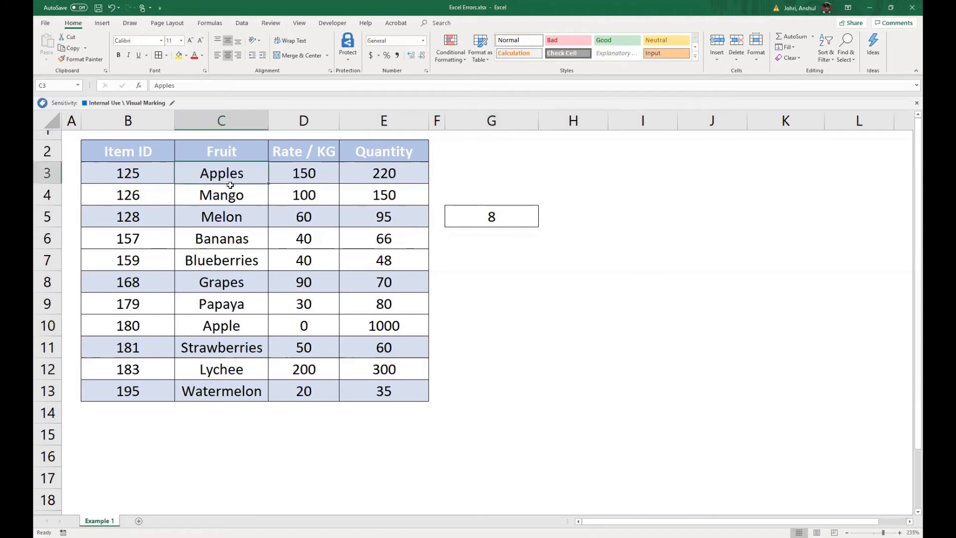
drag(230, 185, 232, 328)
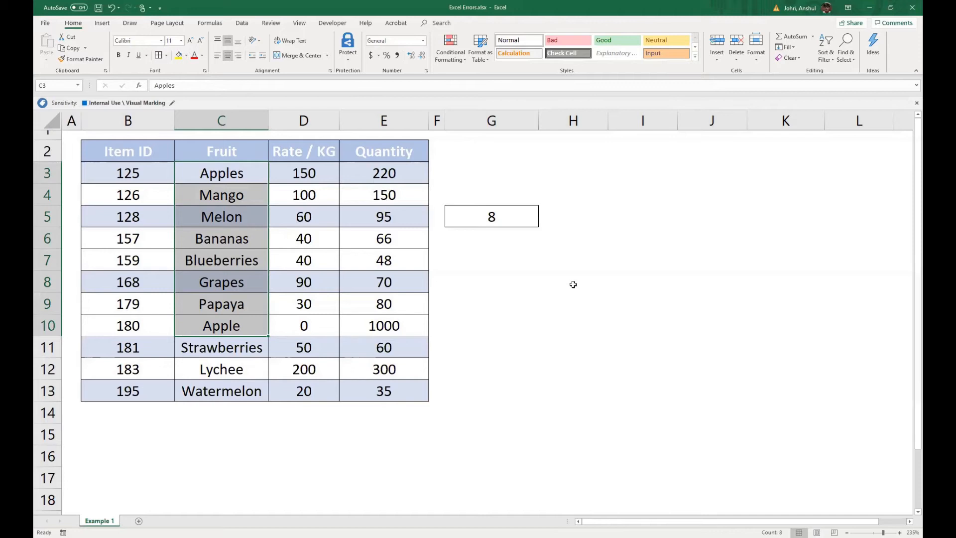
- Clear cell G5 and enter the formula =B3*B4 to multiply the first two item IDs
click(494, 217)
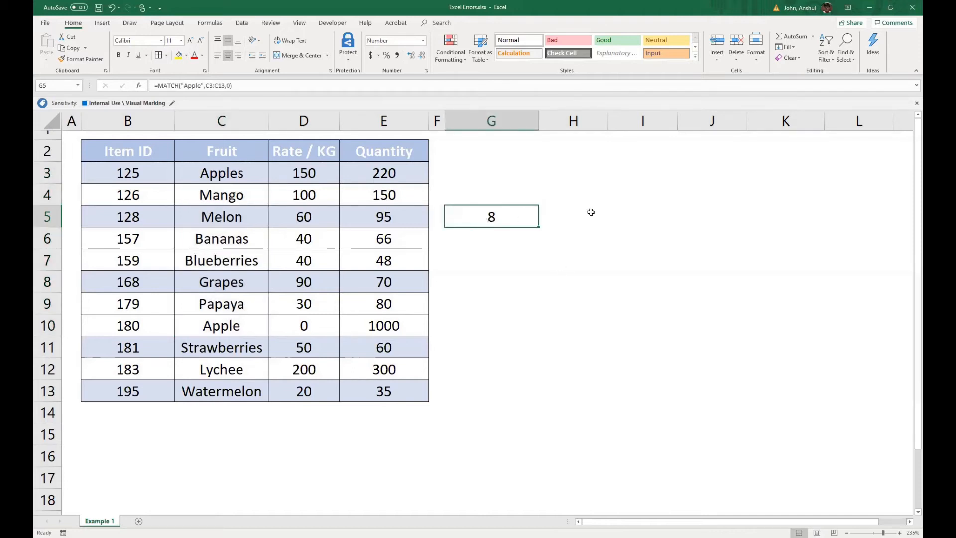
key(Delete)
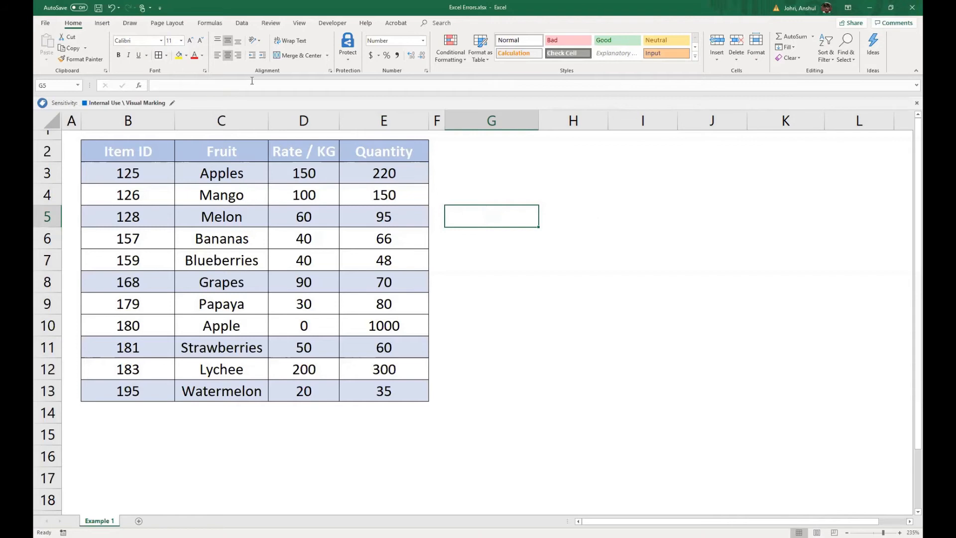
text(=)
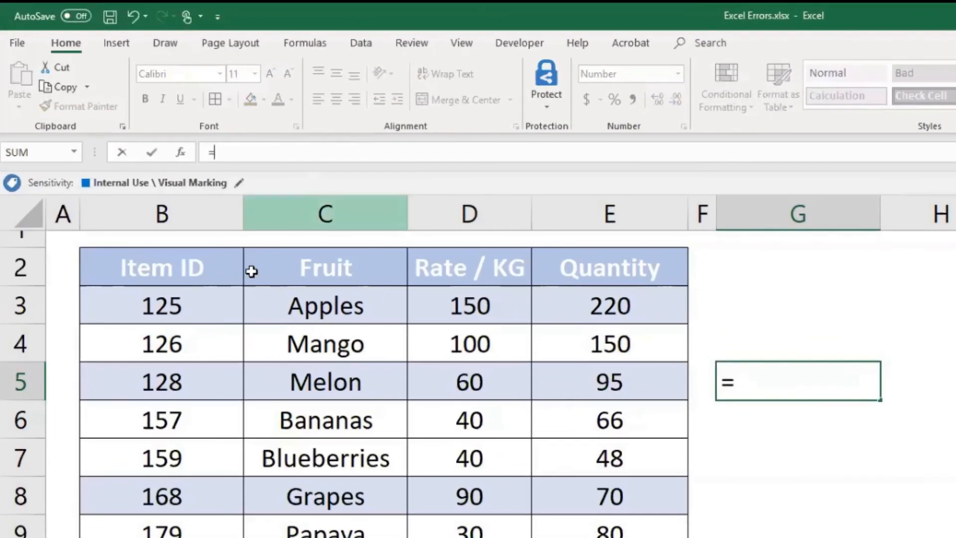
click(157, 168)
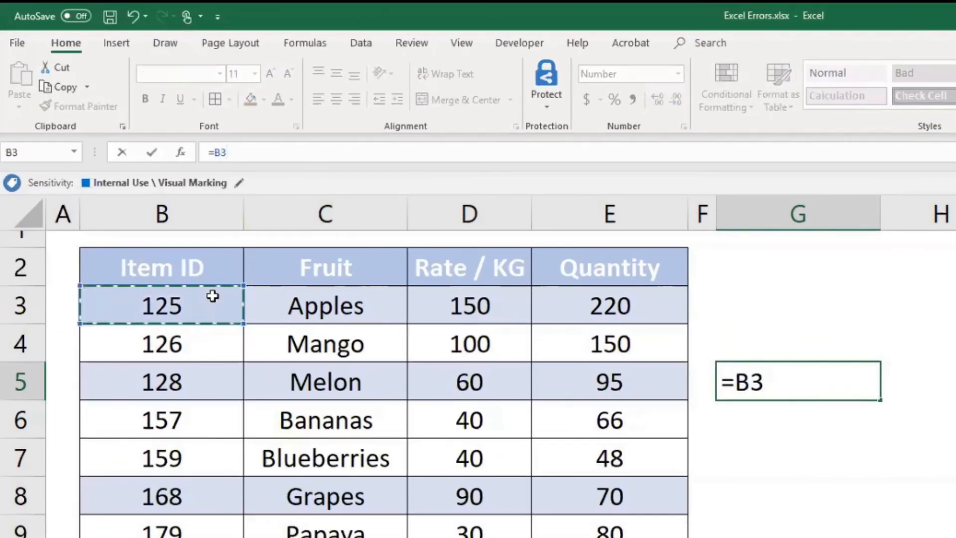
text(*)
click(158, 340)
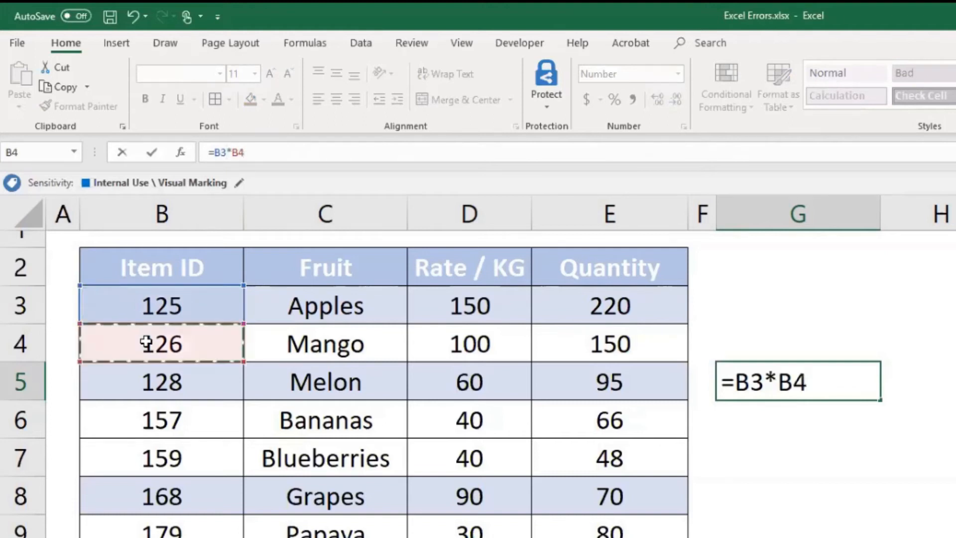
key(Return)
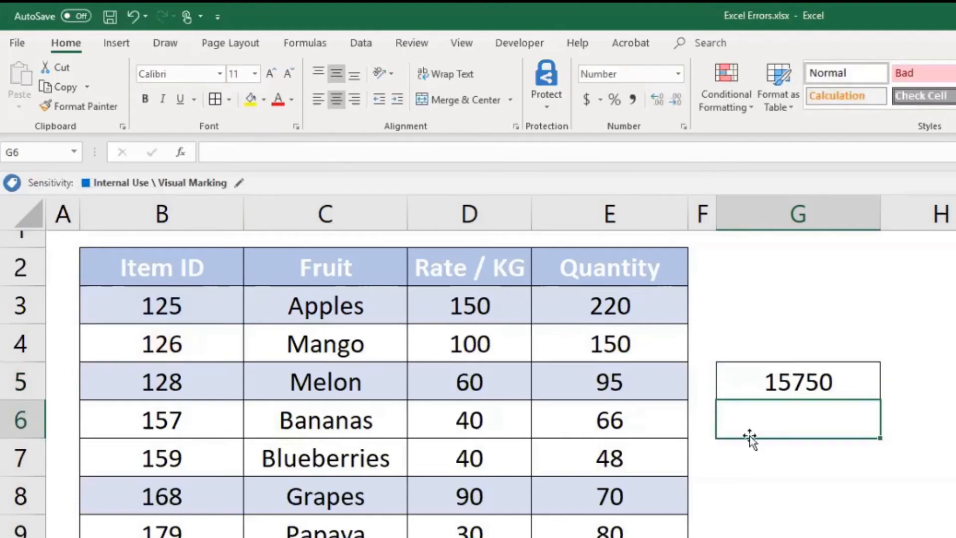
- Change the second factor in cell G5's formula to C3, making it =B3*C3, and re-enter it
click(785, 369)
click(257, 149)
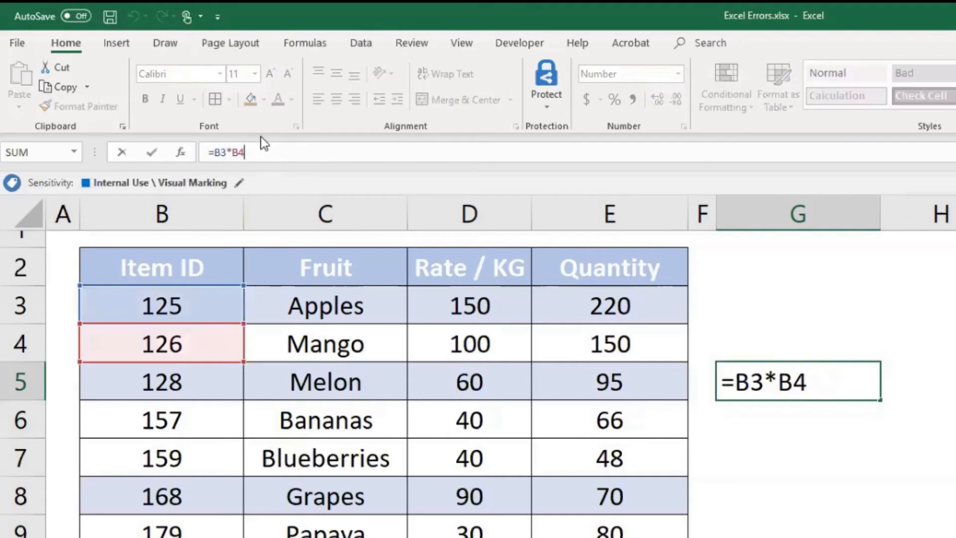
key(shift+Left)
key(shift+Left)
text(C3)
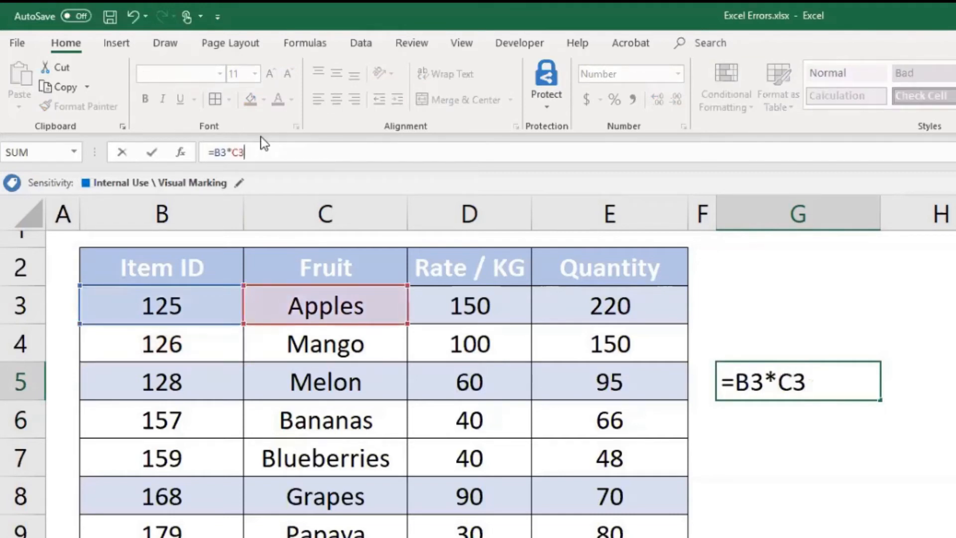
key(Return)
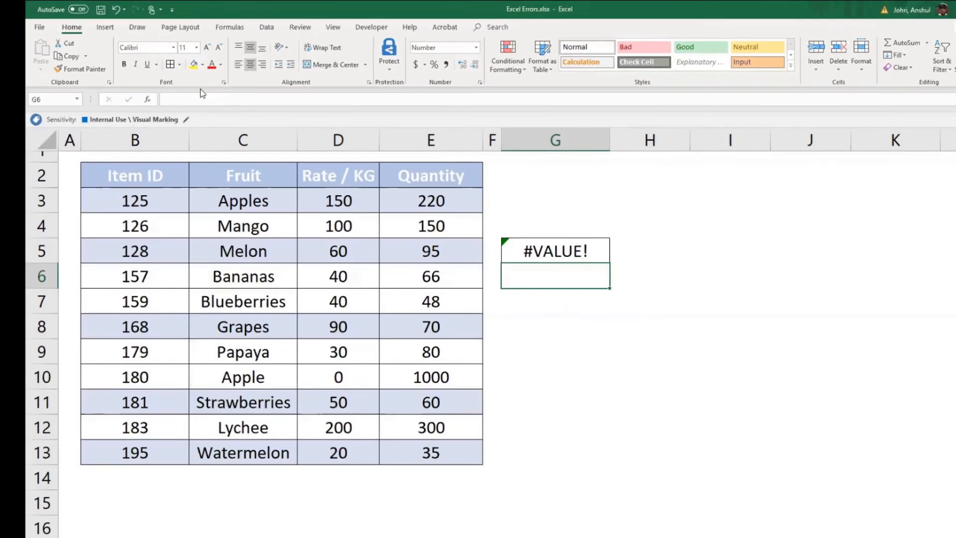
- Clear cell G5 and enter the formula =D3+E3 to add the Apples rate and quantity
key(Up)
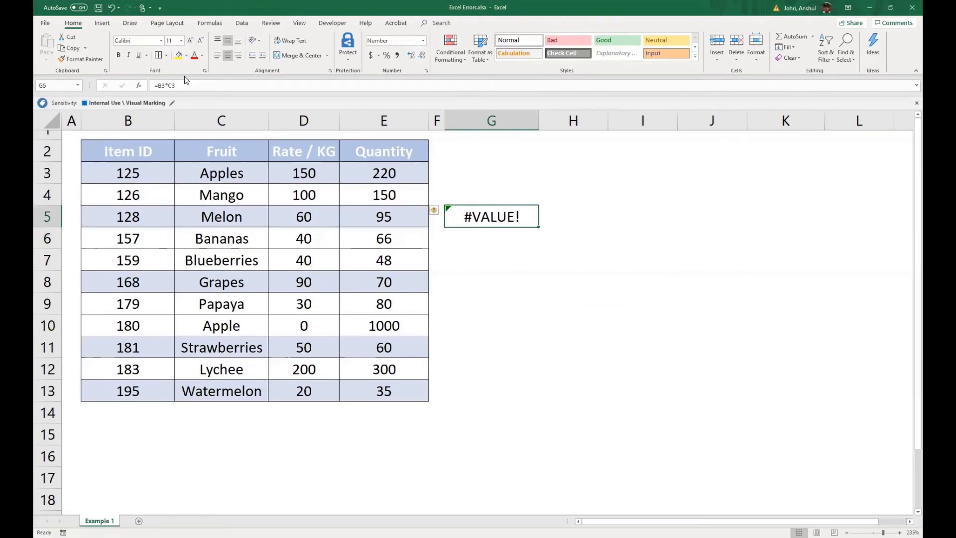
key(Delete)
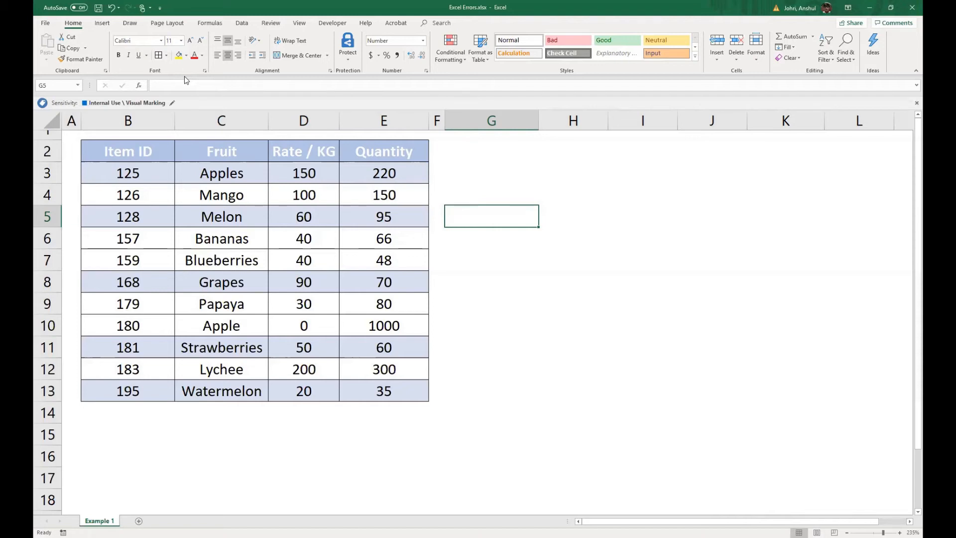
text(=)
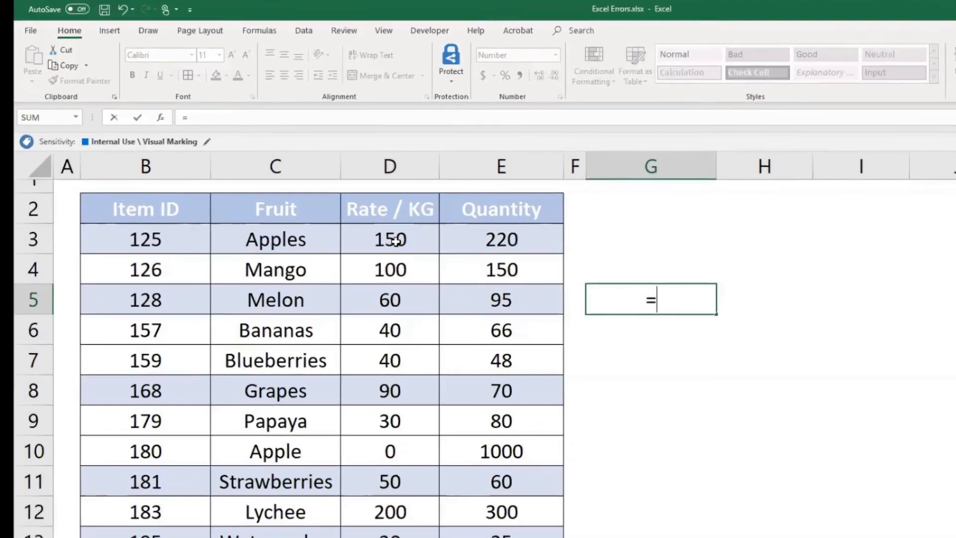
click(396, 241)
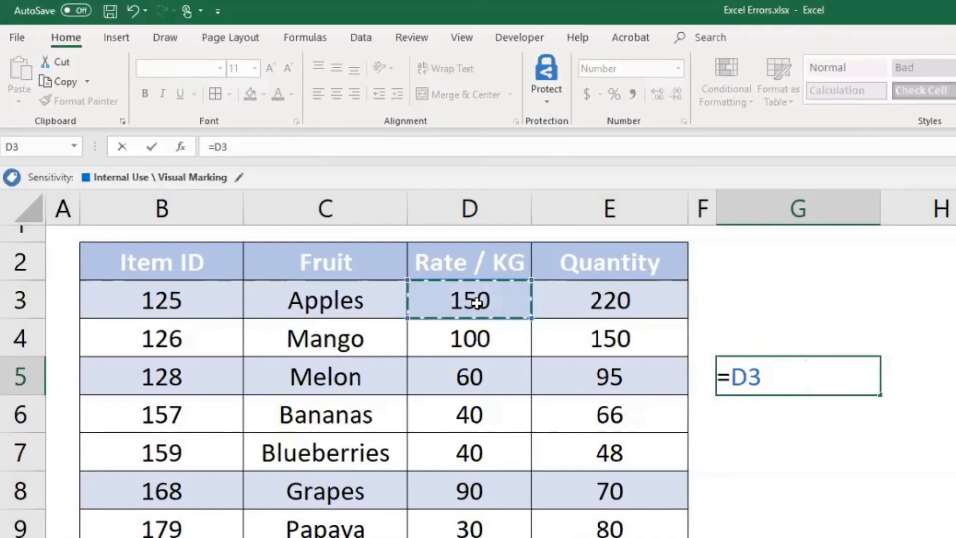
text(+)
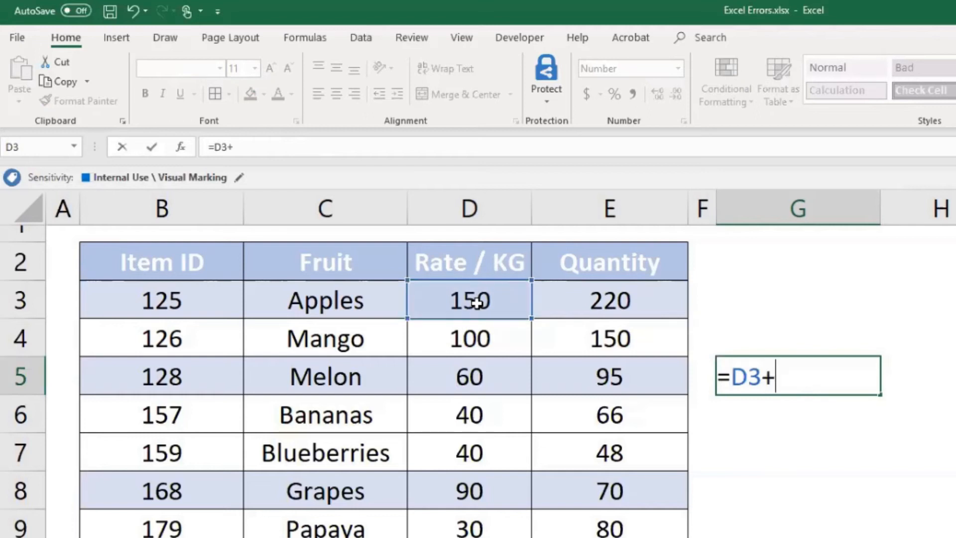
click(577, 309)
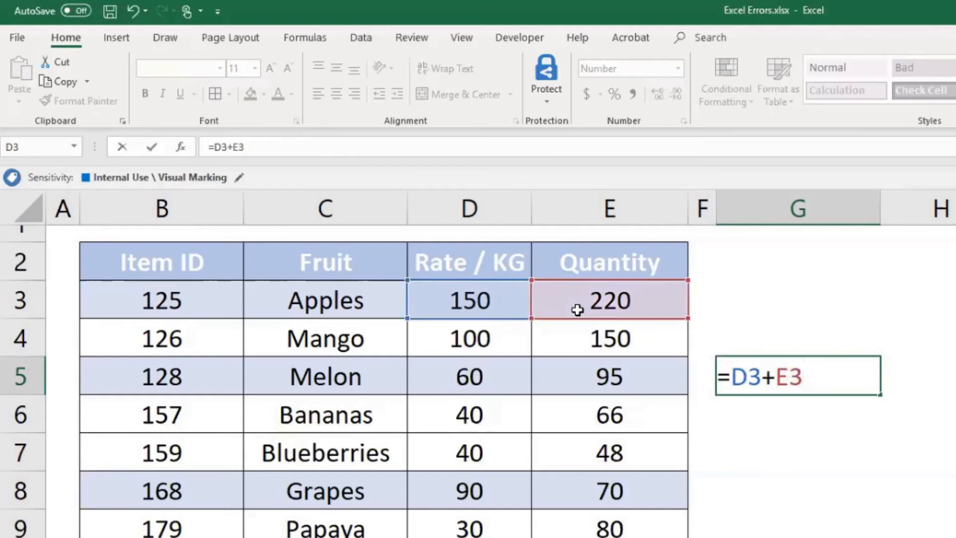
key(Return)
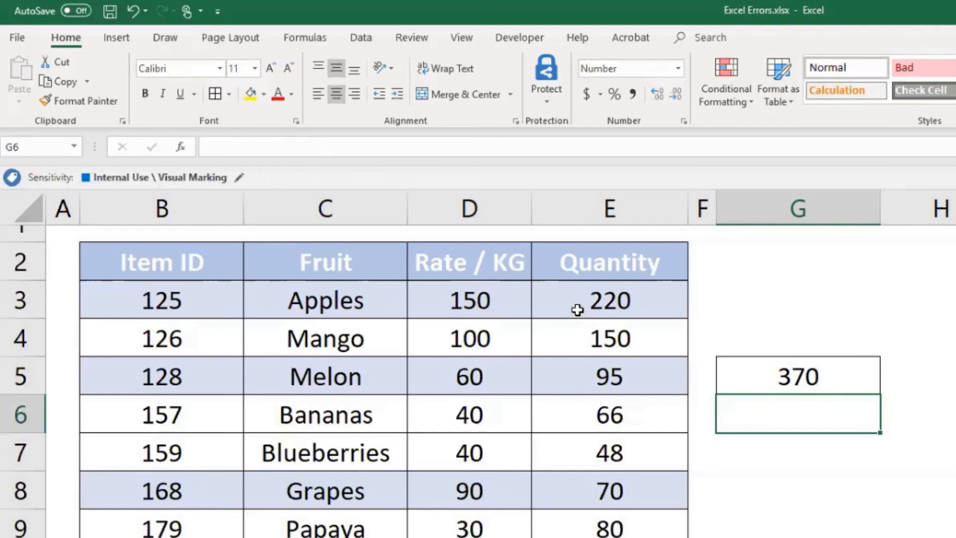
- Fill cell G5's formula up into G4 and check the header cells D2 and E2 that G4 references
click(836, 366)
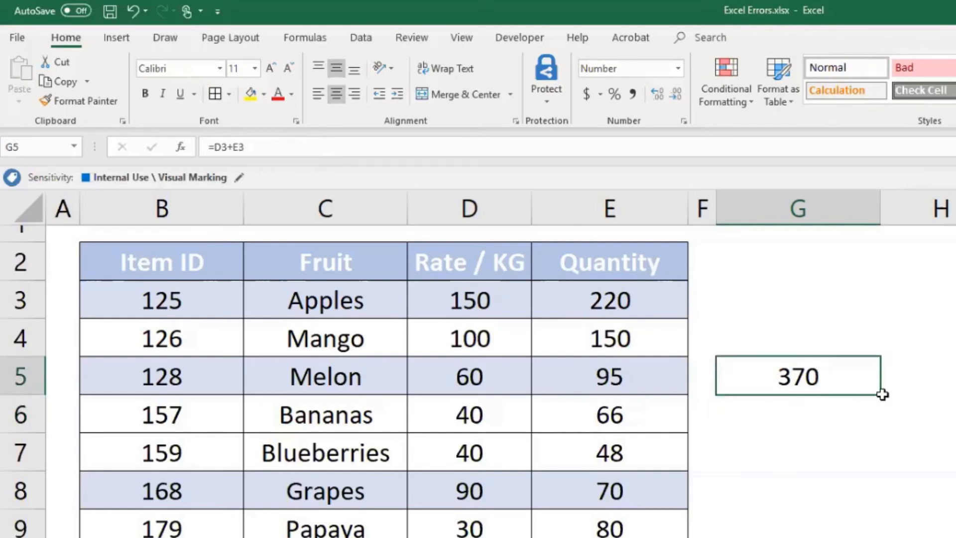
drag(884, 381, 875, 324)
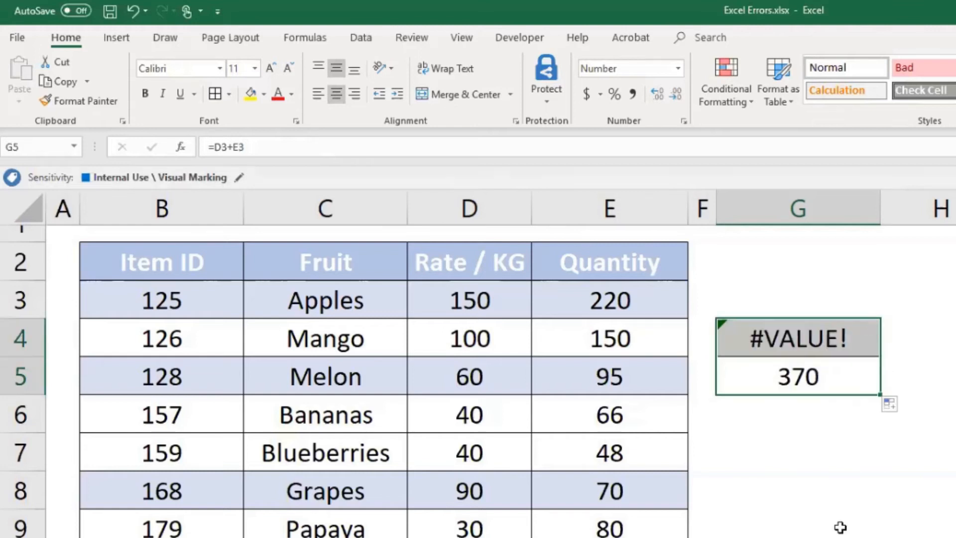
click(796, 341)
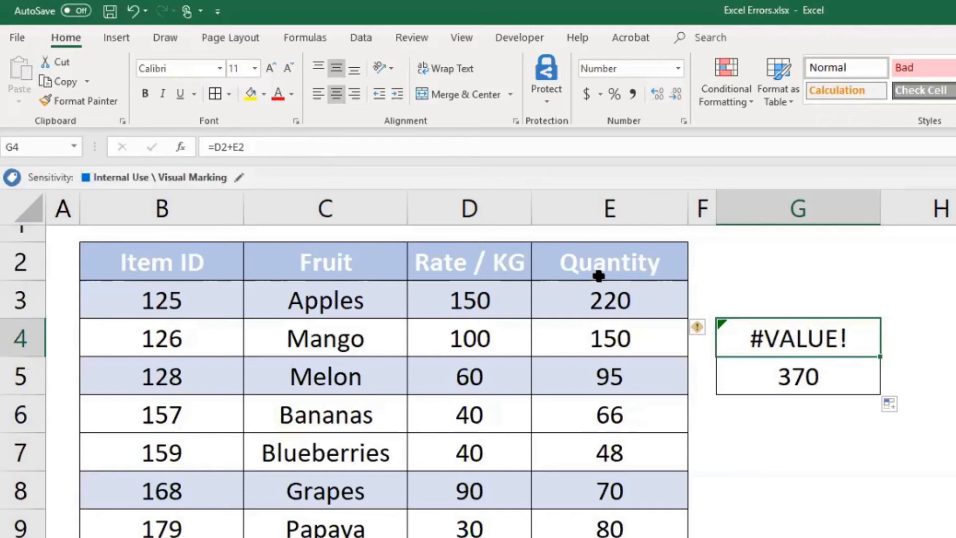
drag(465, 262, 597, 264)
- Fill cell G5's formula up through G3 and inspect the references in G3
click(849, 374)
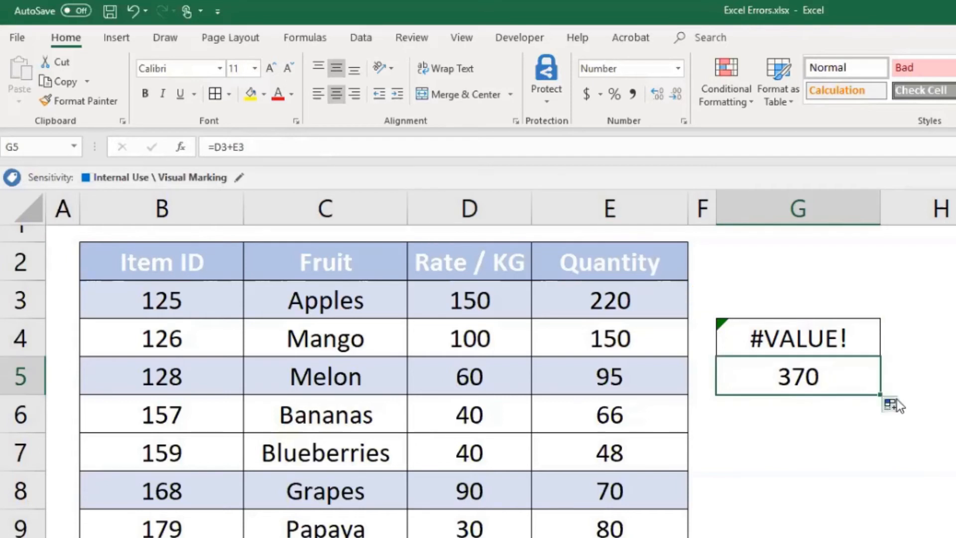
drag(881, 395, 874, 301)
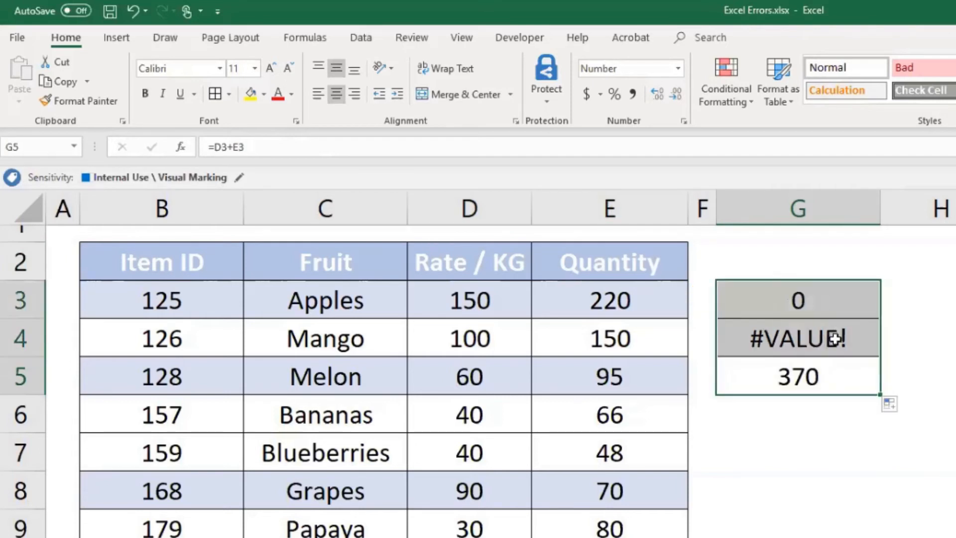
click(759, 292)
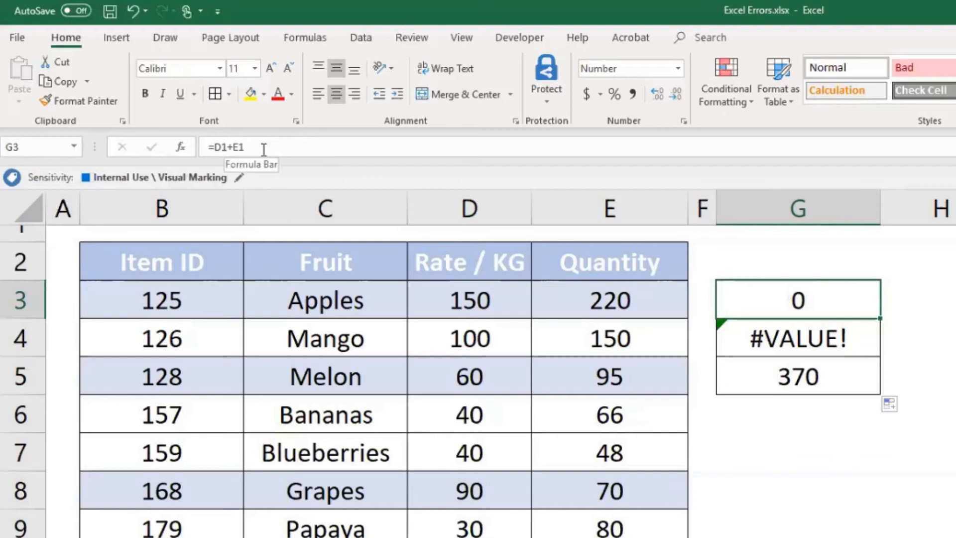
- Fill cell G5's formula up through G2 and inspect the references in G2
click(858, 381)
drag(884, 393, 861, 254)
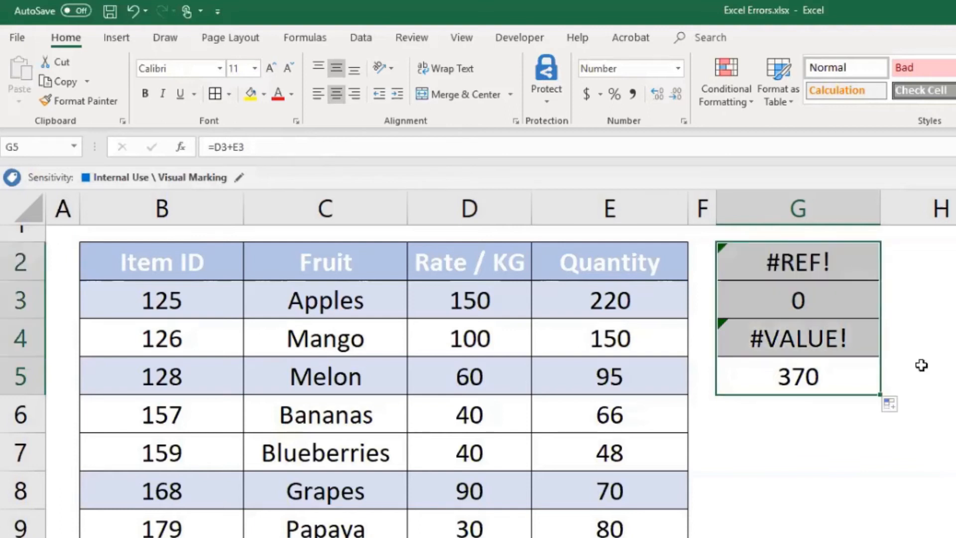
click(832, 262)
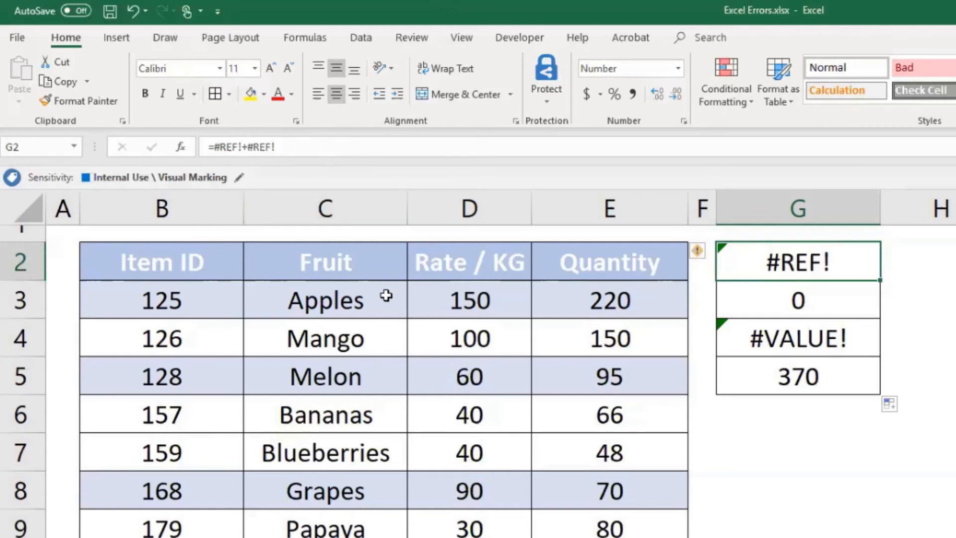
- Compare the formulas in column G cell by cell from G5 up to G2 to trace how the references shift
click(830, 390)
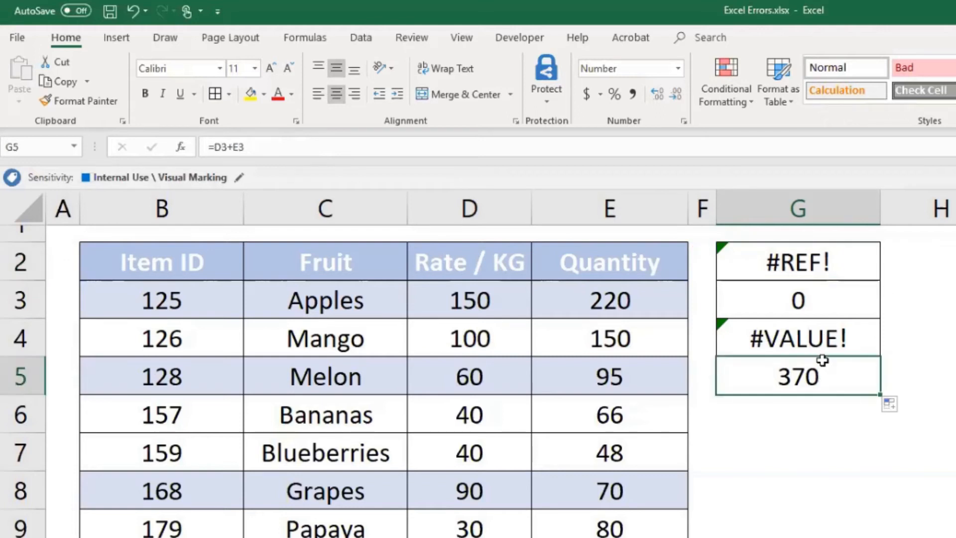
click(827, 348)
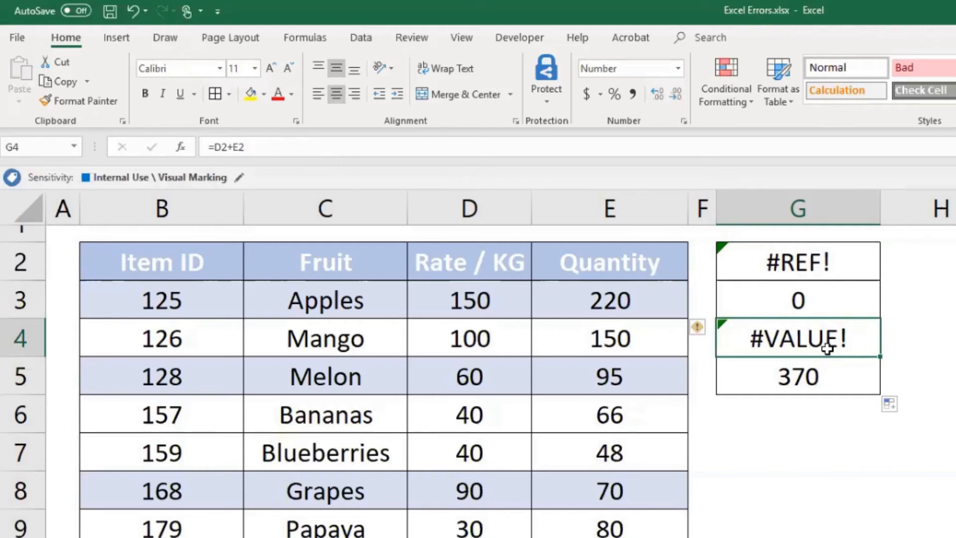
click(819, 364)
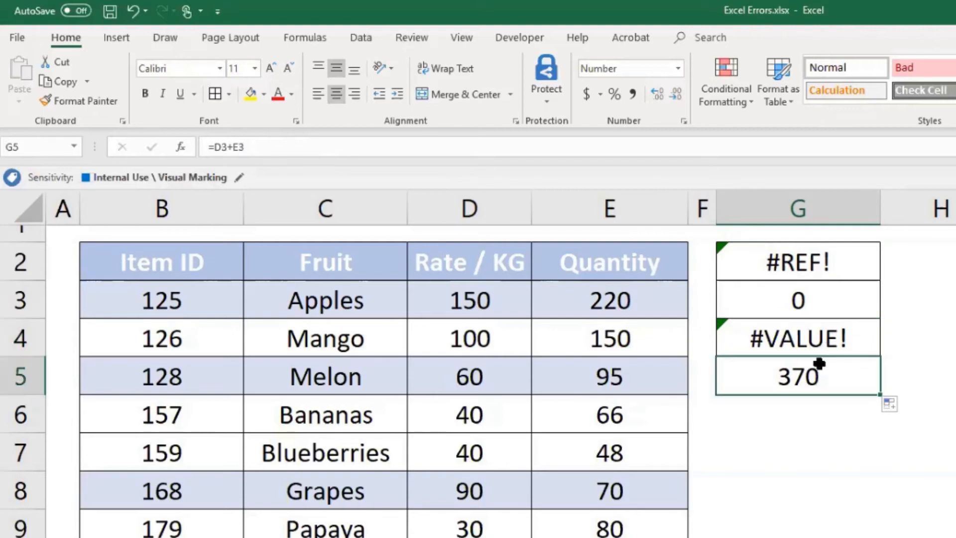
key(Up)
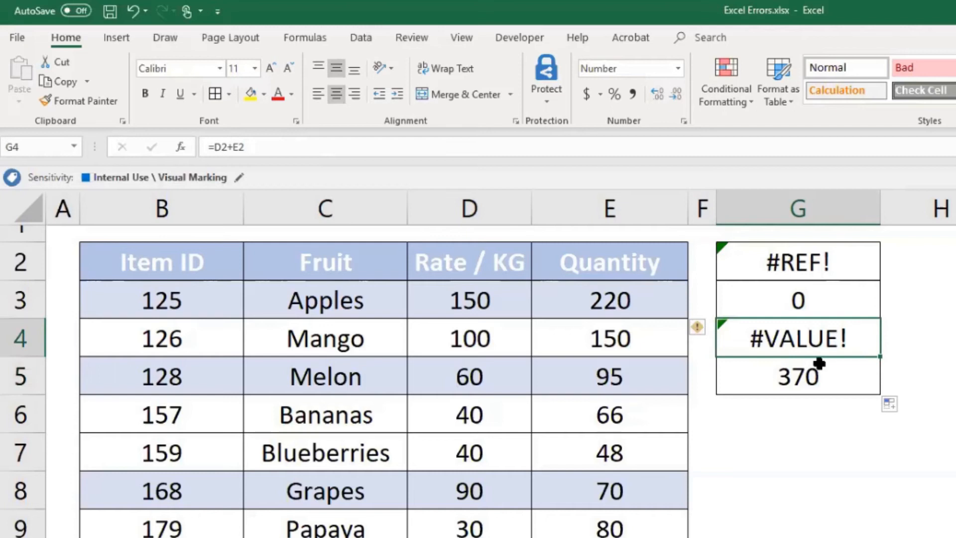
key(Up)
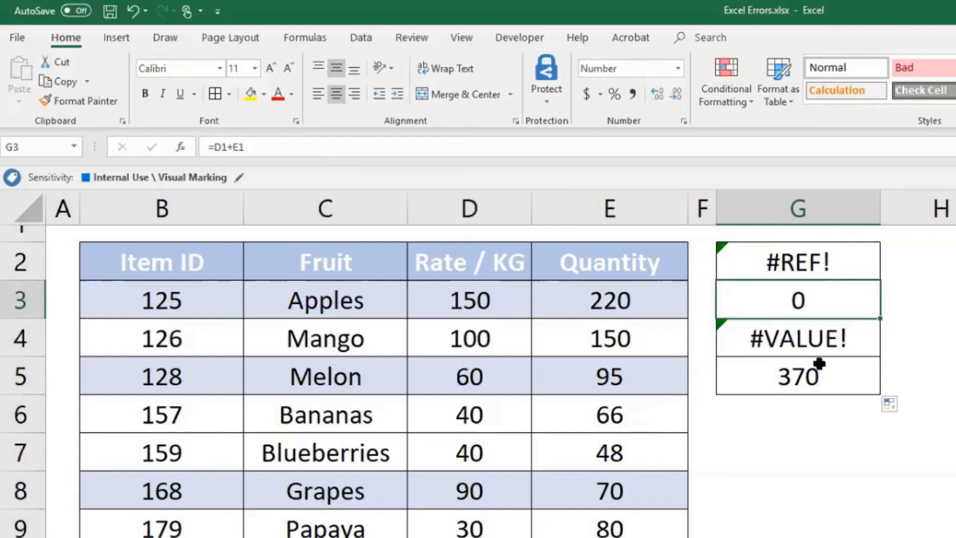
key(Up)
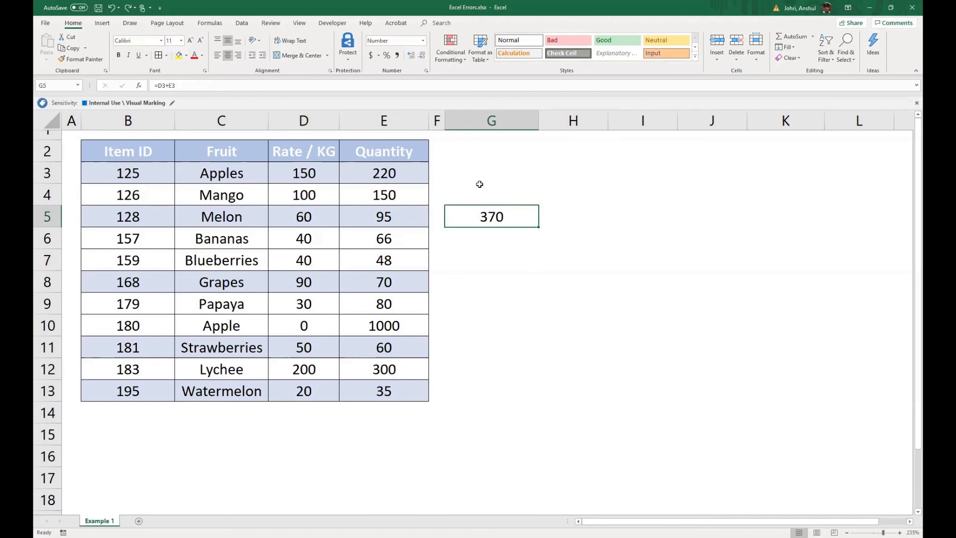
- Clear cell G5, try its MATCH formula for "Apple" with the Item ID range B3:B13 as lookup array, and undo that range change
key(Delete)
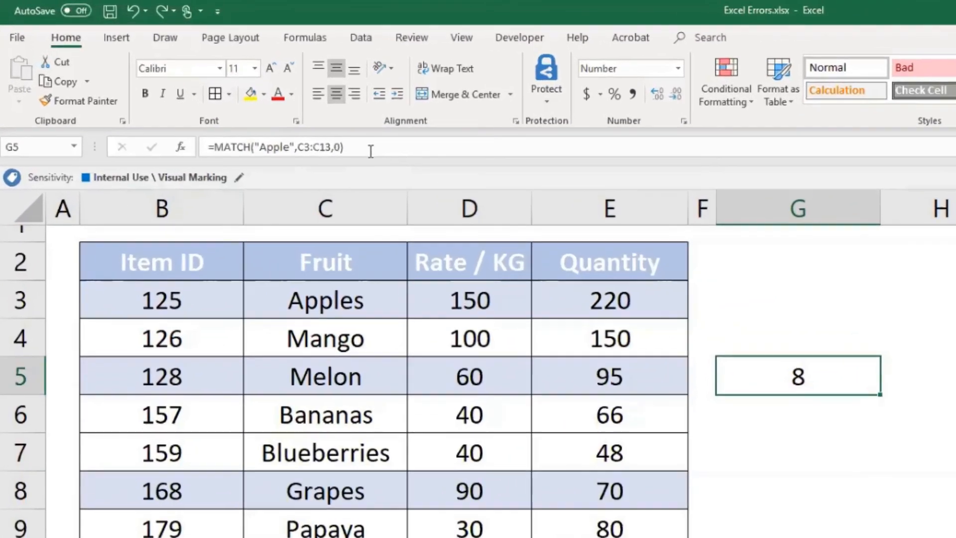
click(277, 123)
click(313, 145)
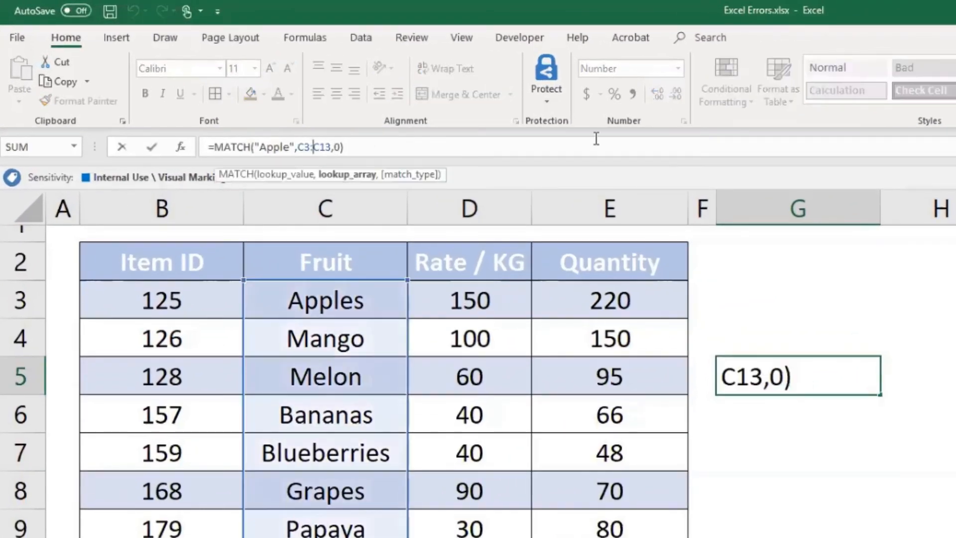
key(Left)
key(Left)
key(Left)
key(shift+Right)
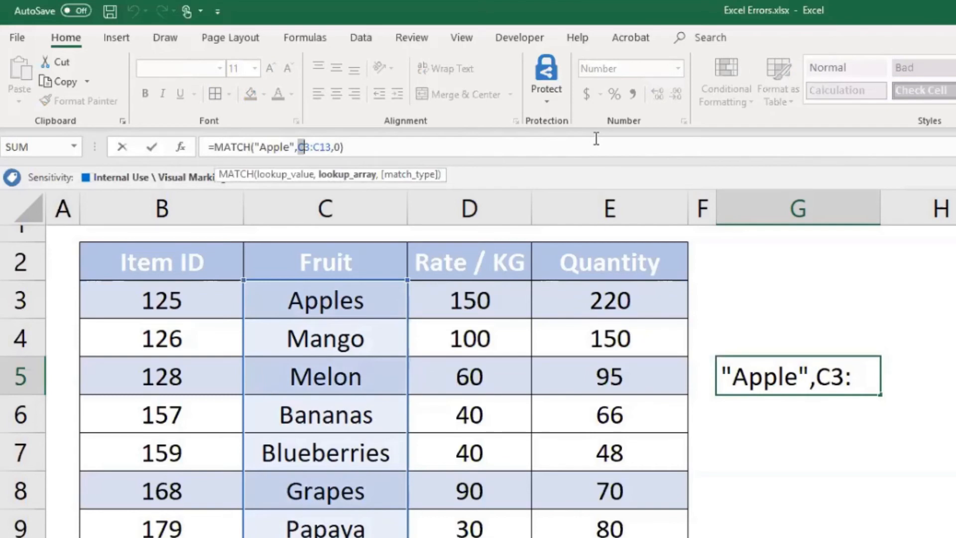
text(B)
key(Right)
key(Right)
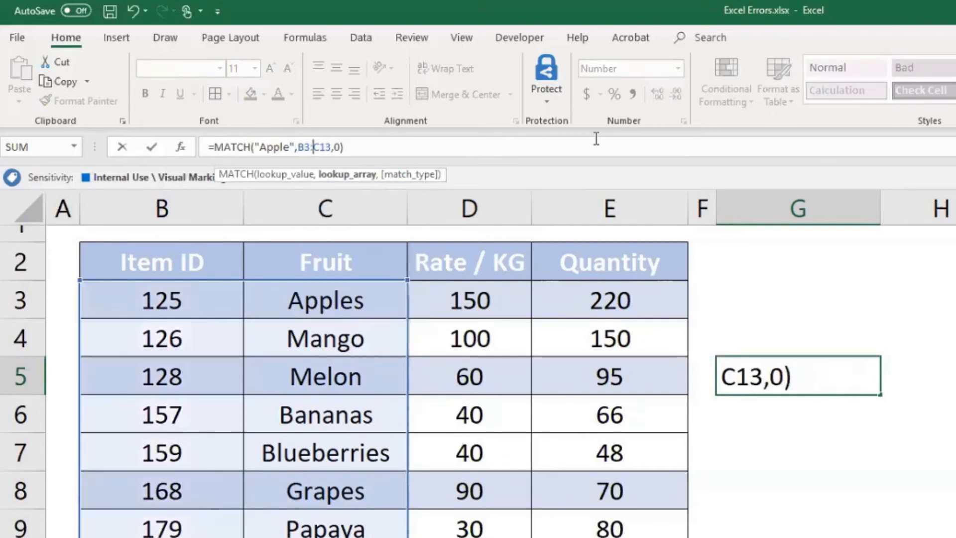
key(shift+Right)
text(B)
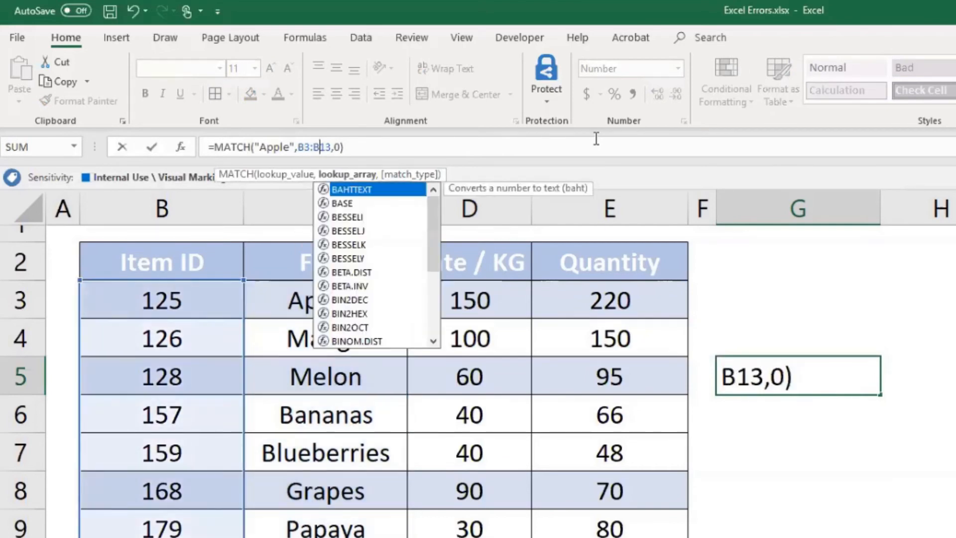
key(End)
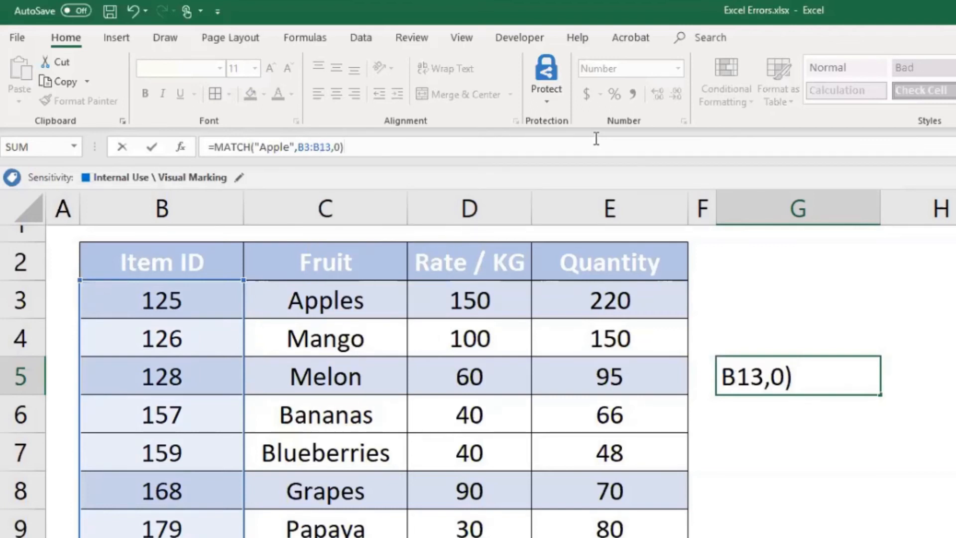
key(Return)
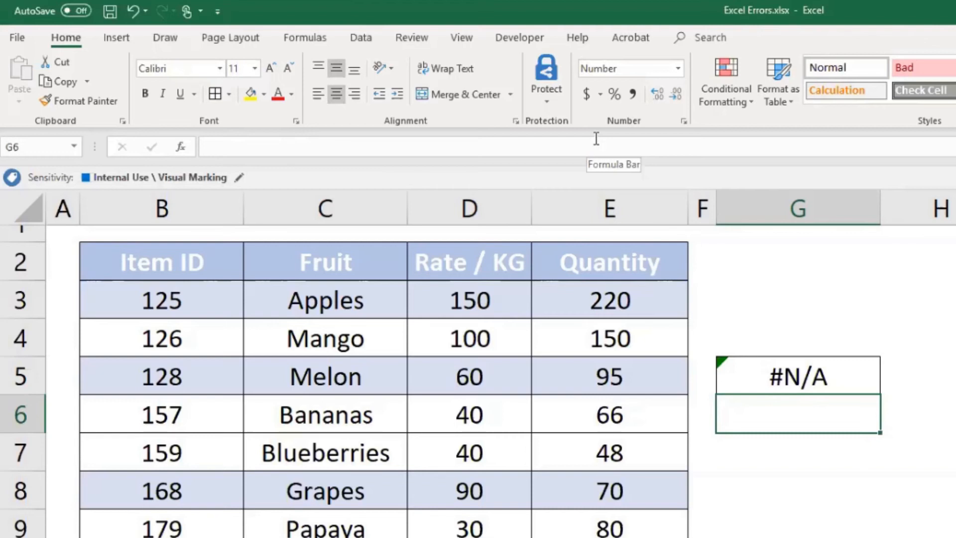
key(ctrl+z)
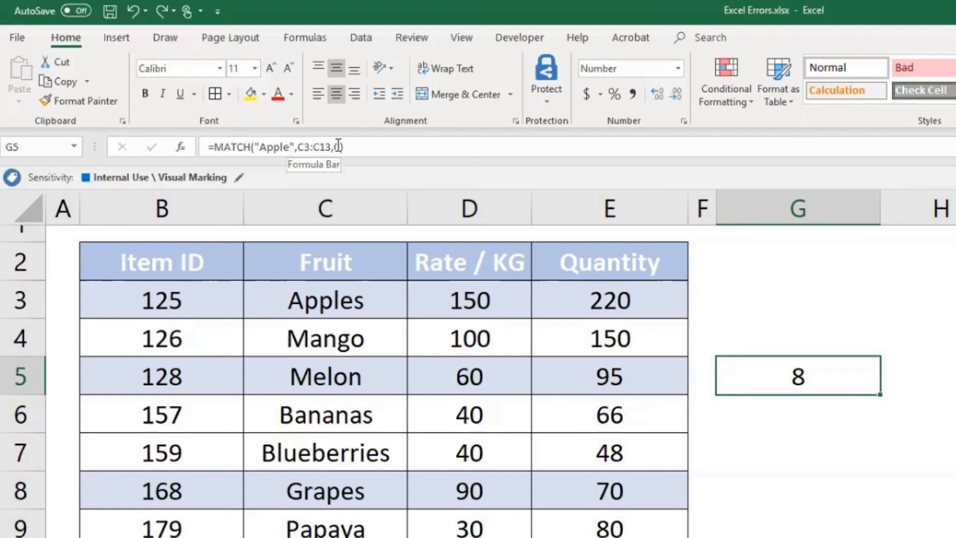
- Examine the Fruit range C3:C13, the MATCH formula in G5 and the Item ID range B3:B13 to compare the lookup ranges
drag(338, 301, 203, 388)
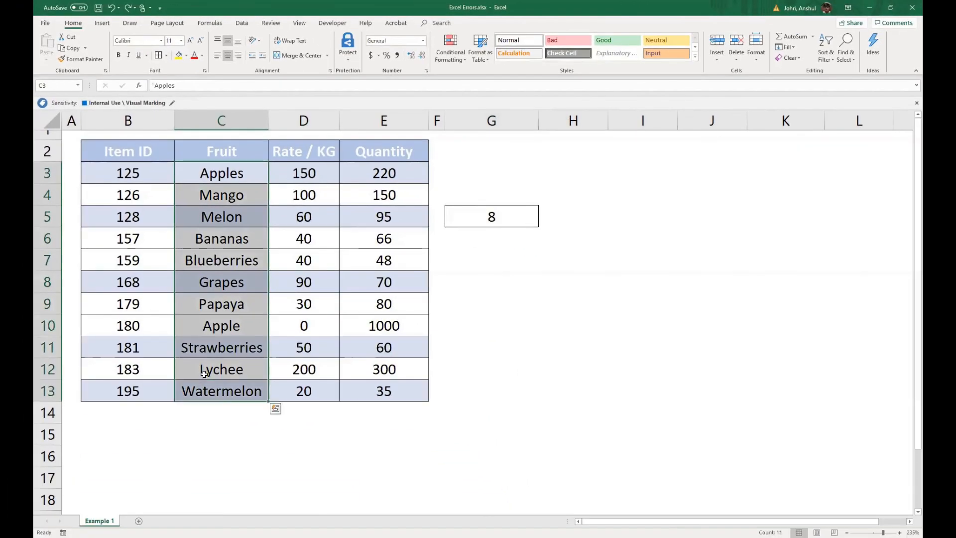
click(503, 215)
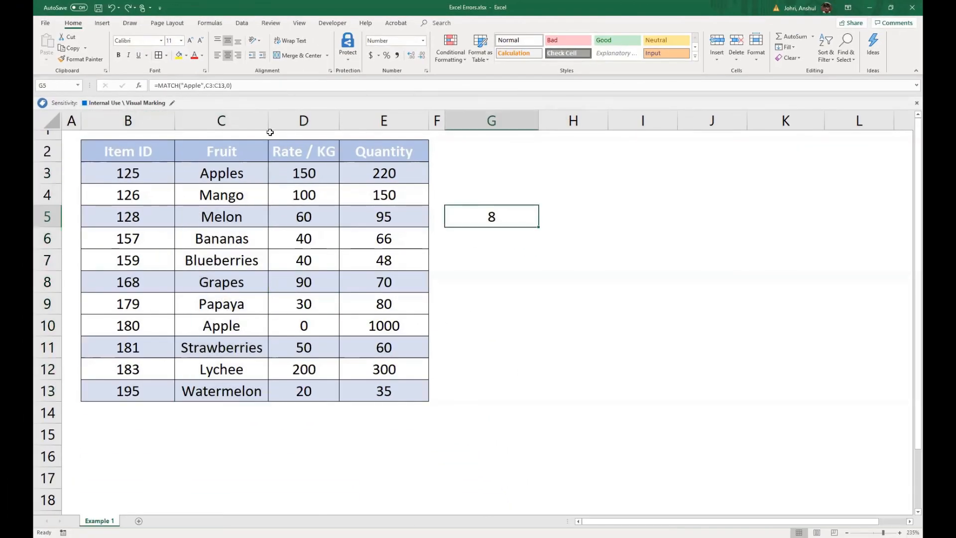
click(236, 174)
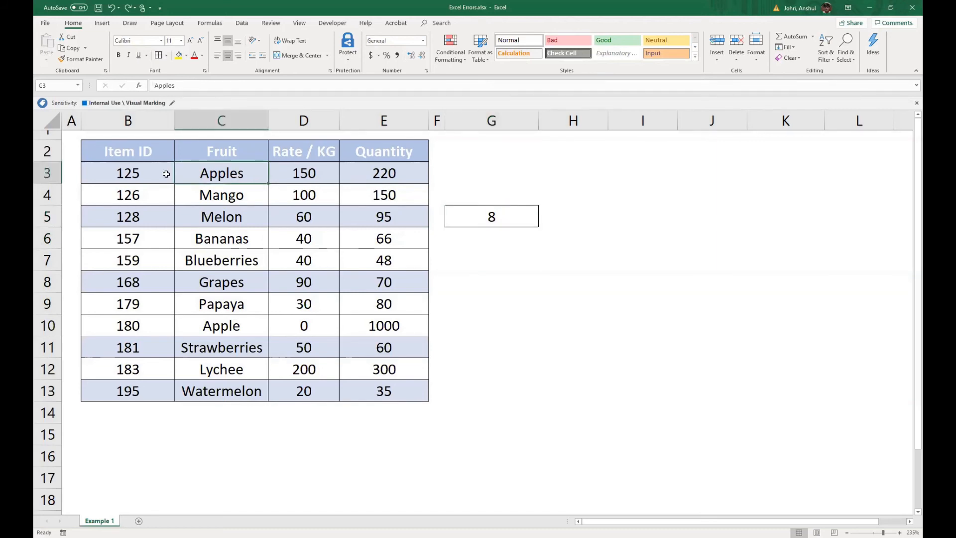
drag(134, 169, 109, 389)
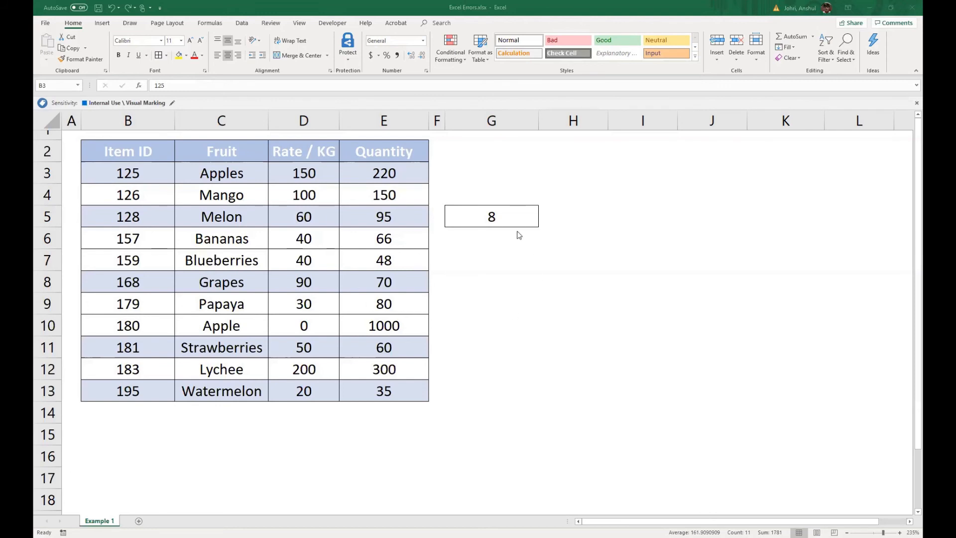
- Replace cell G5's formula with =SUM(D3 E3), separating the two cell references with only a space
click(454, 211)
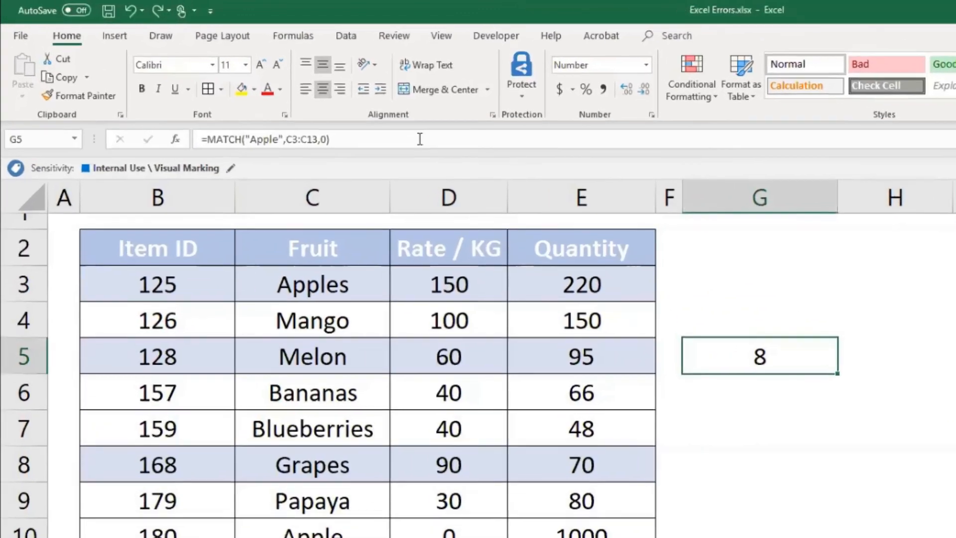
triple_click(419, 139)
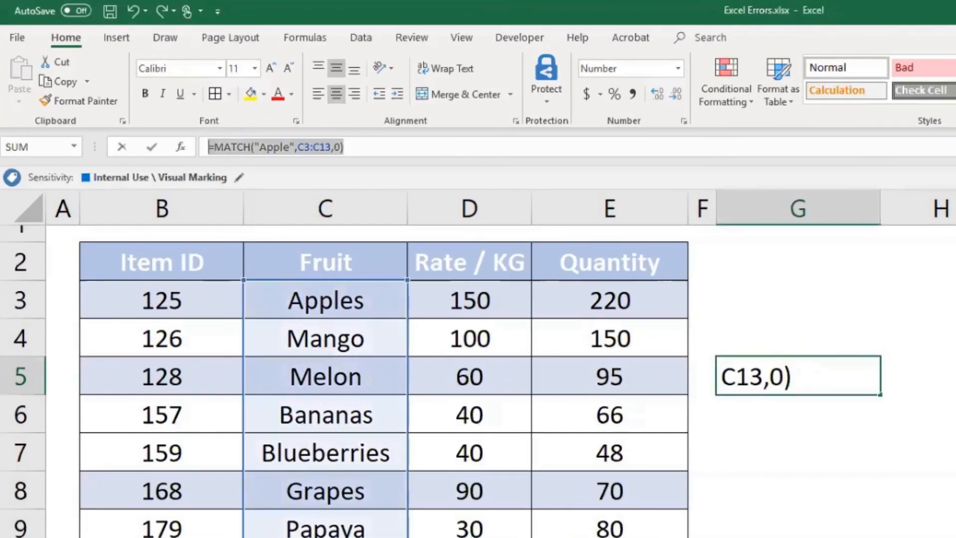
text(=)
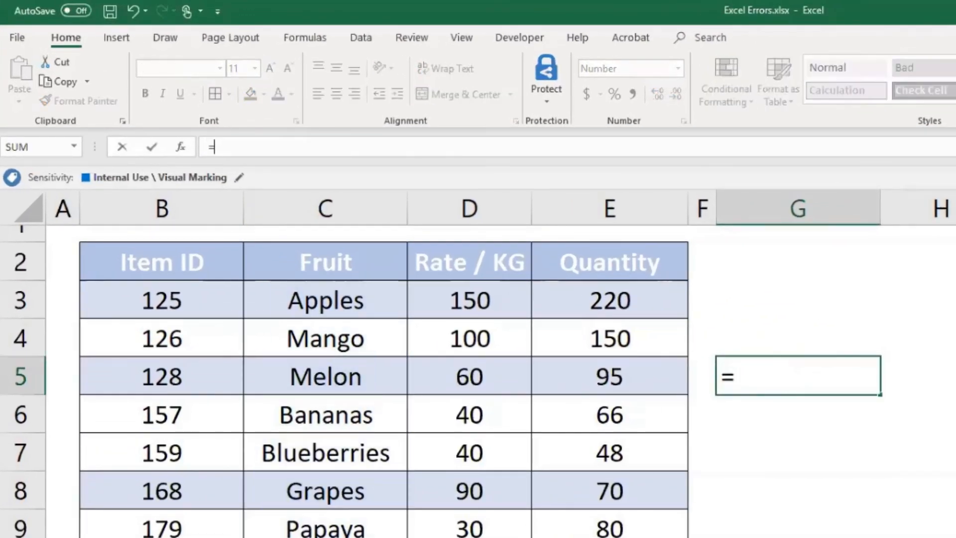
text(SUM)
click(482, 303)
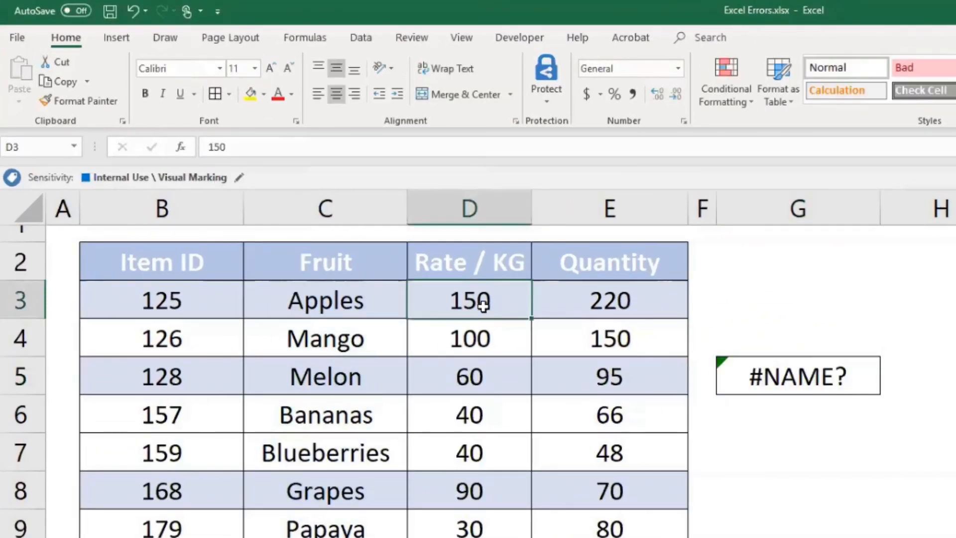
click(779, 376)
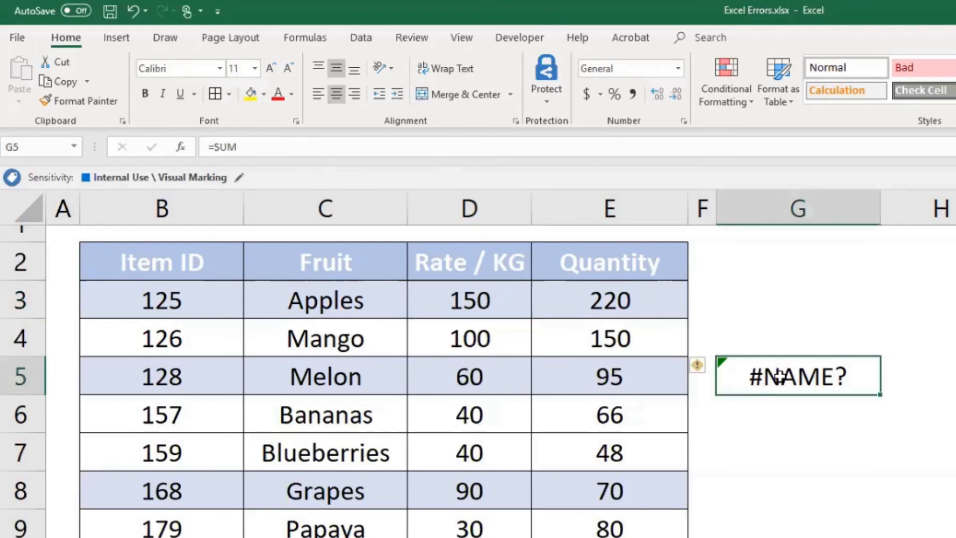
click(307, 151)
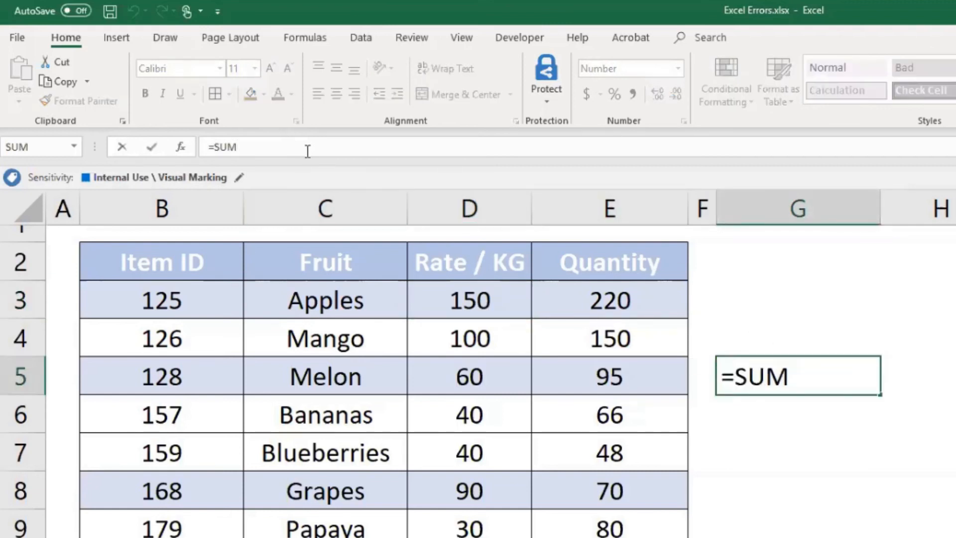
text(()
click(485, 300)
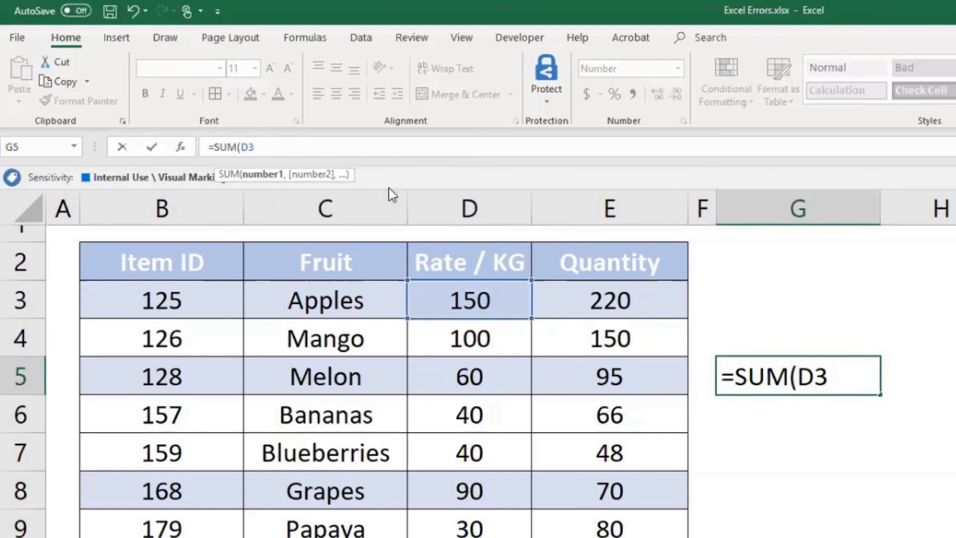
text(E3))
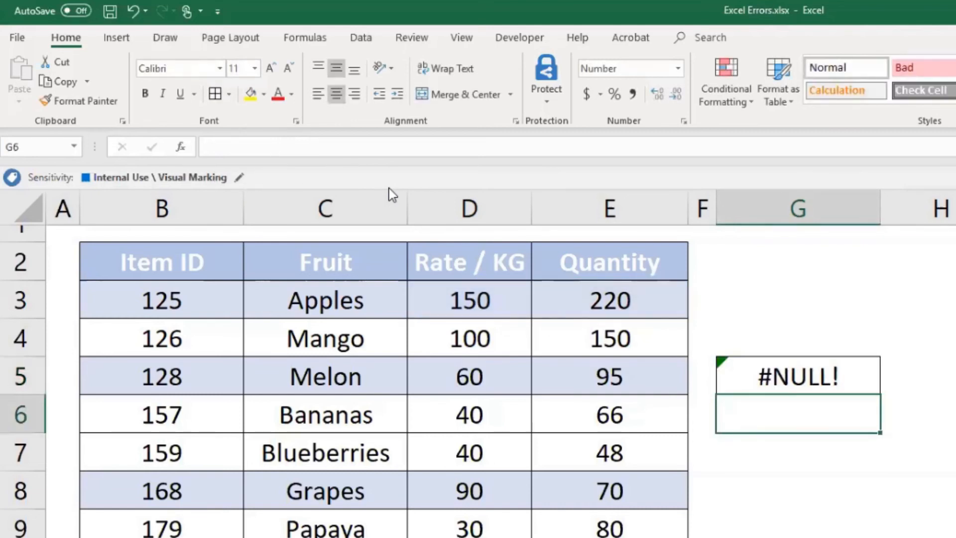
- Replace the space between the references in G5's formula with a comma, making it =SUM(D3,E3)
key(Up)
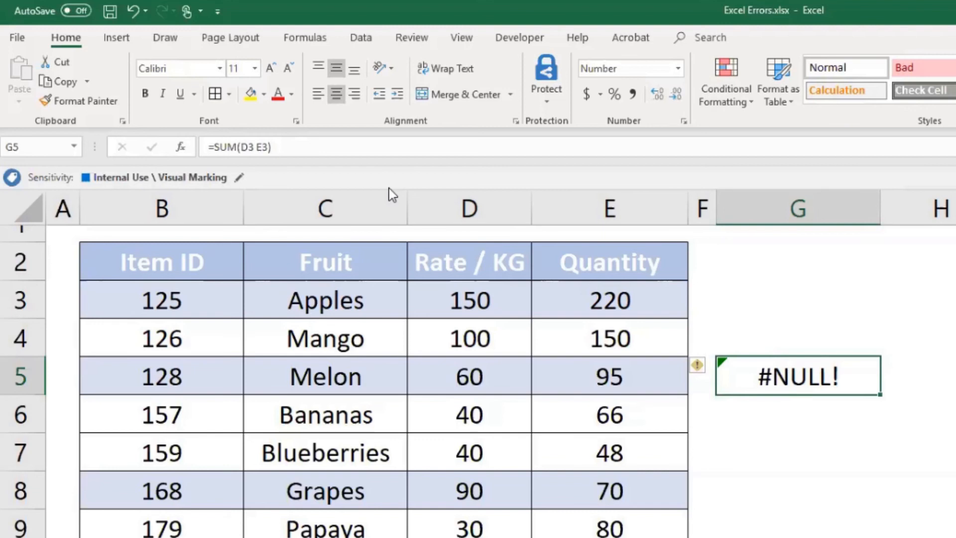
click(253, 146)
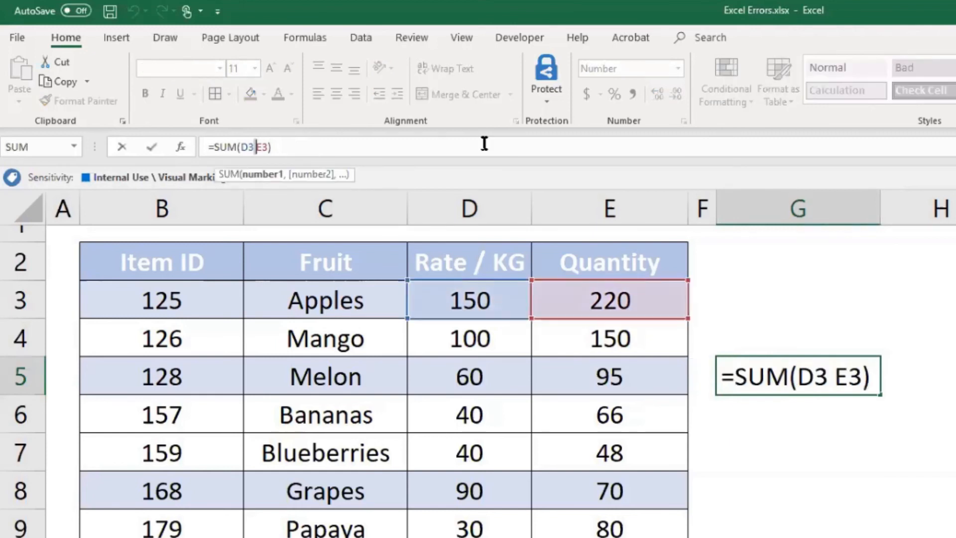
key(BackSpace)
text(,)
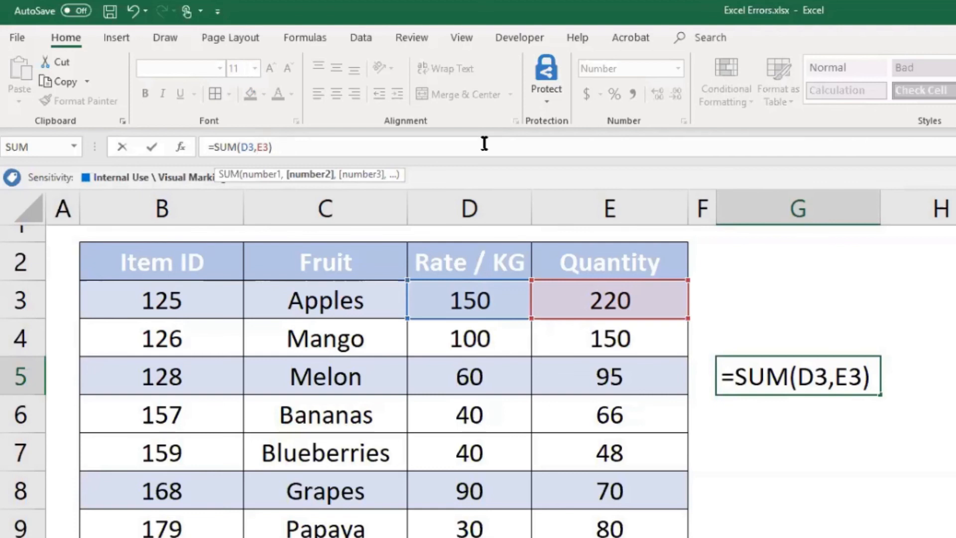
key(Return)
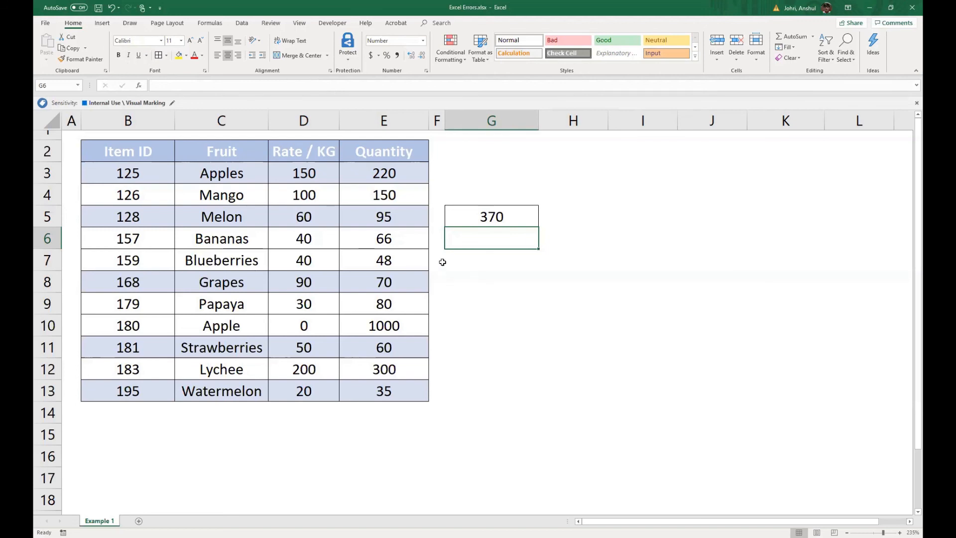
- Clear cell G5 and enter =E10/D10 to divide the Apple row's quantity by its rate
key(Up)
key(Delete)
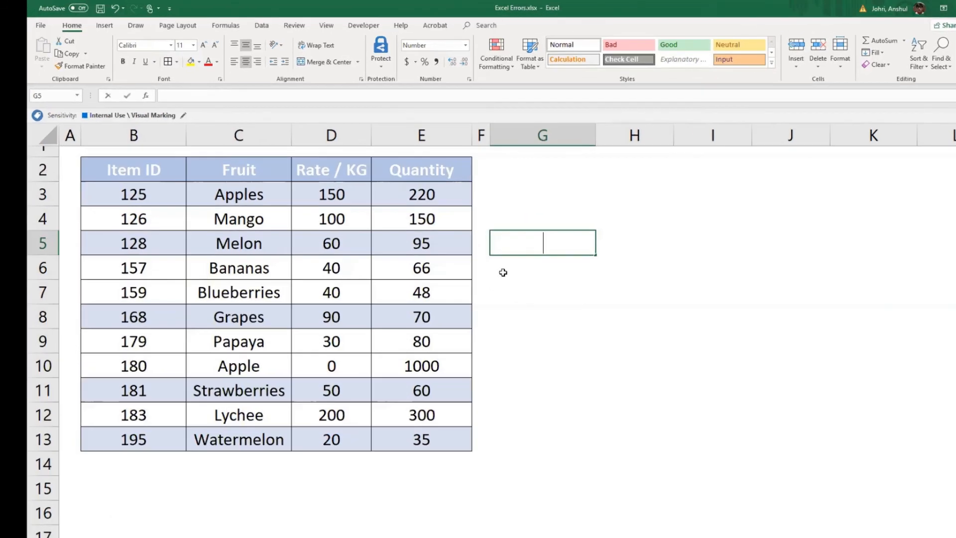
text(=)
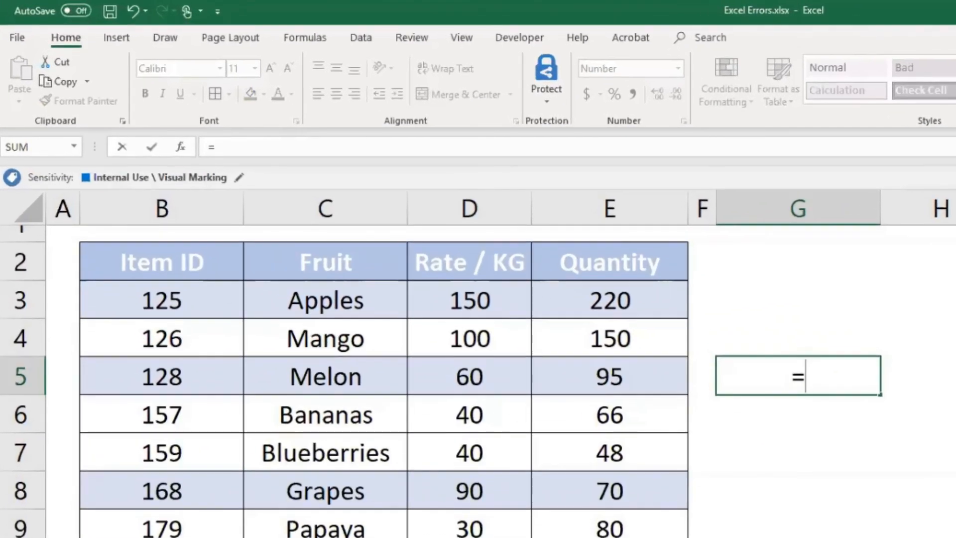
text(E10)
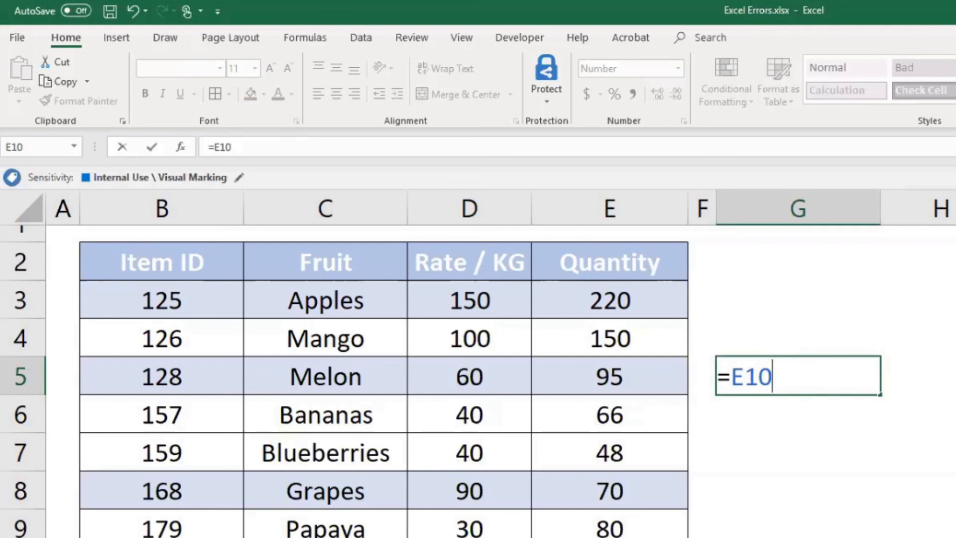
text(/D10)
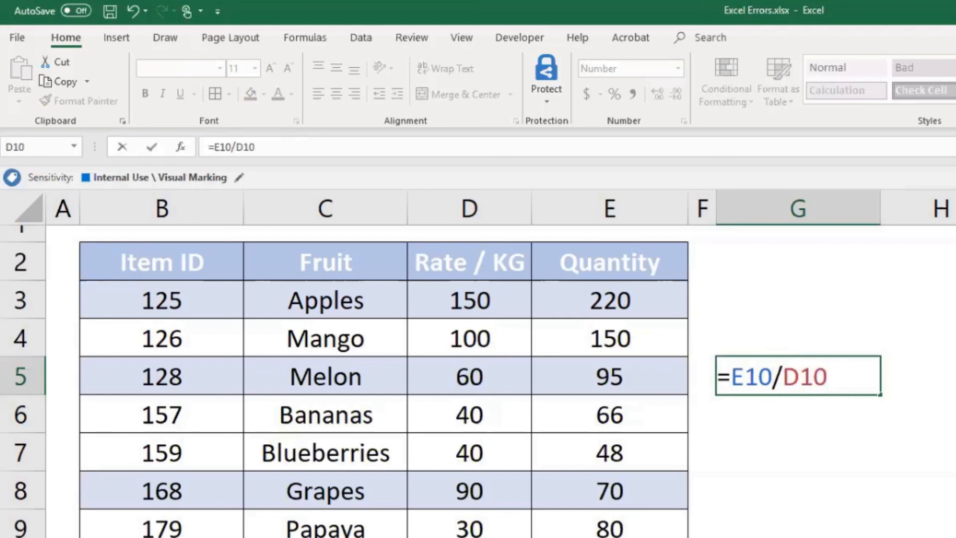
key(Return)
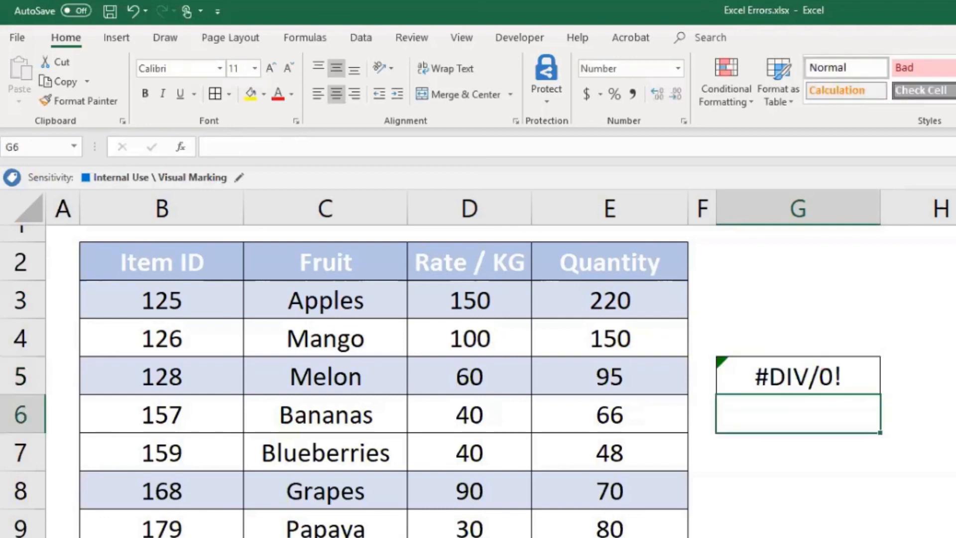